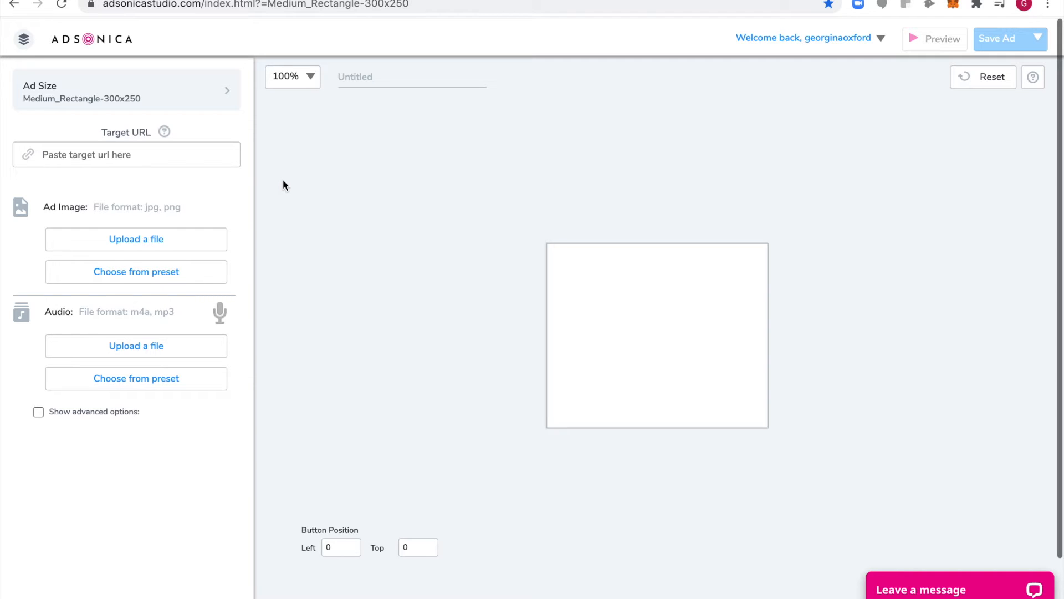
click(219, 157)
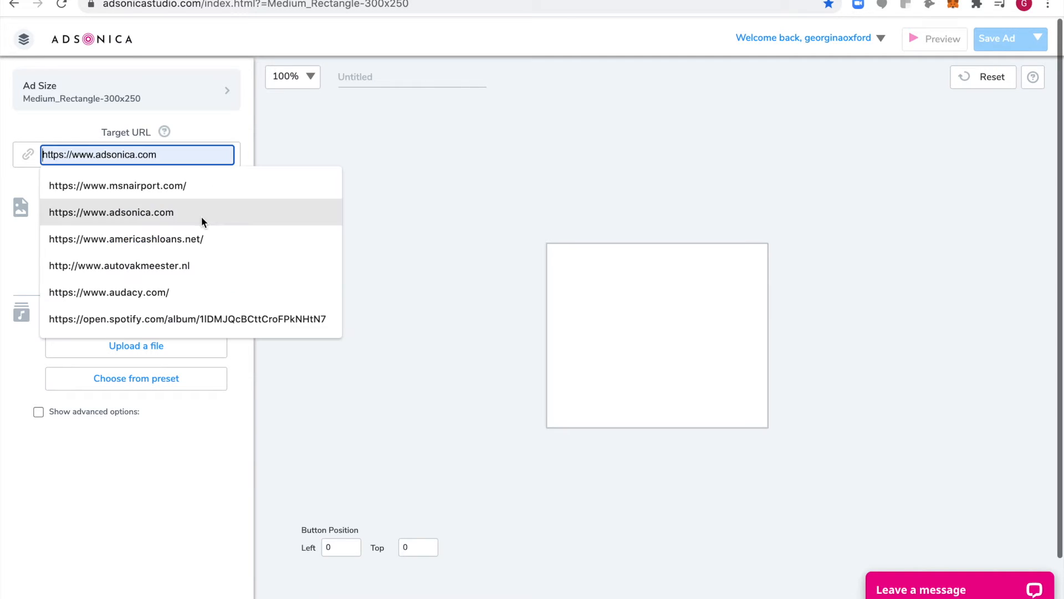
click(201, 216)
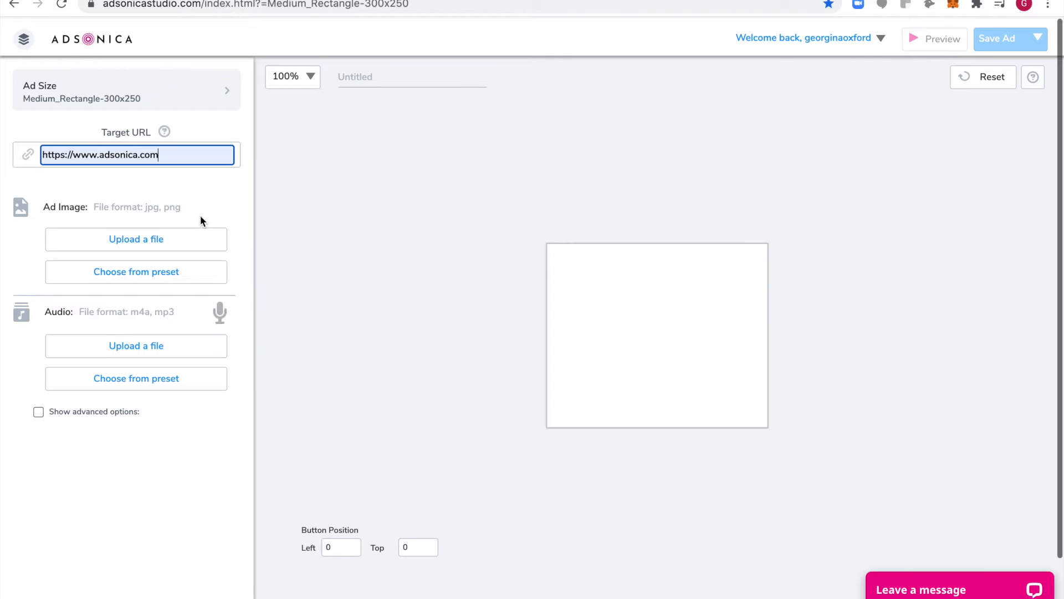
click(249, 189)
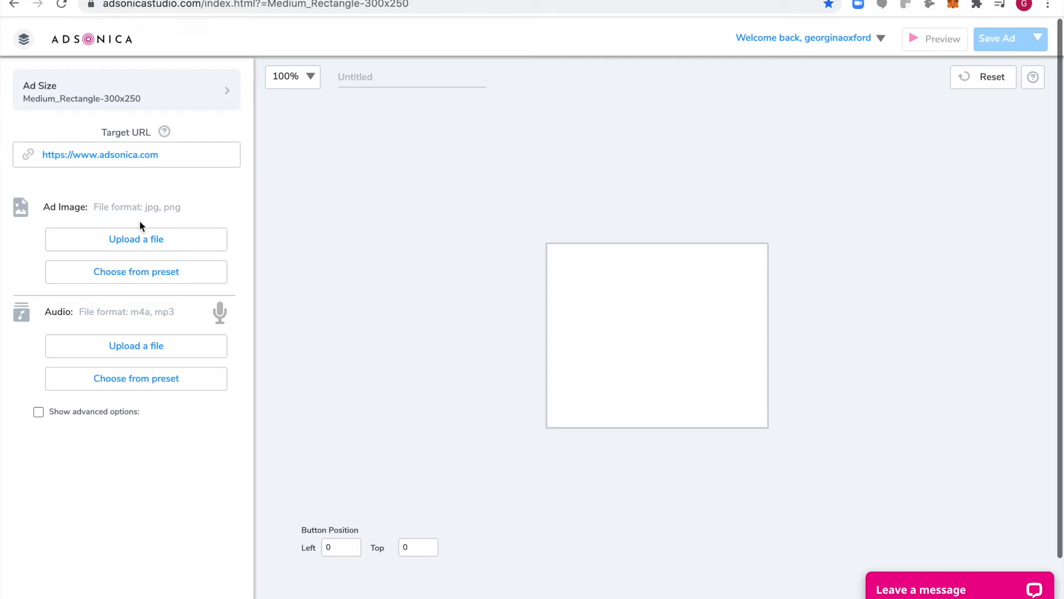
- Upload babyneeds co.png from the Downloads folder as the ad image
click(183, 246)
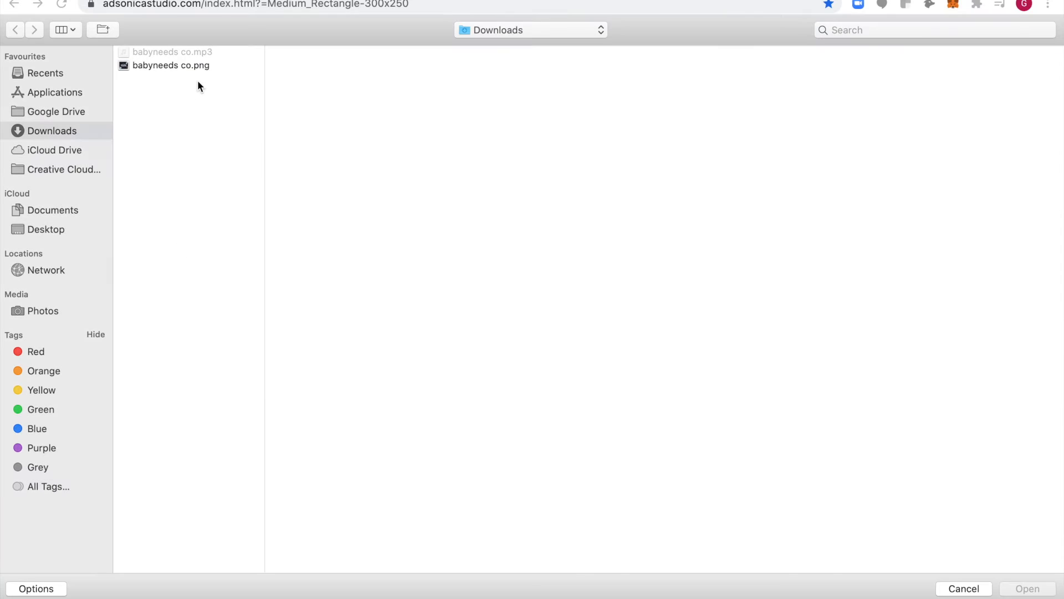
click(197, 65)
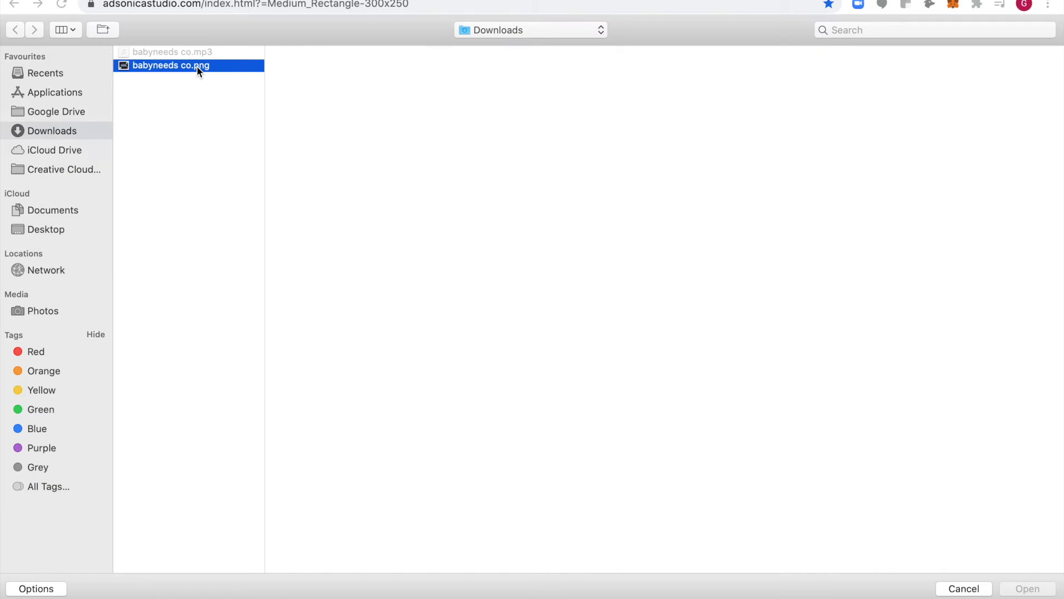
click(1046, 593)
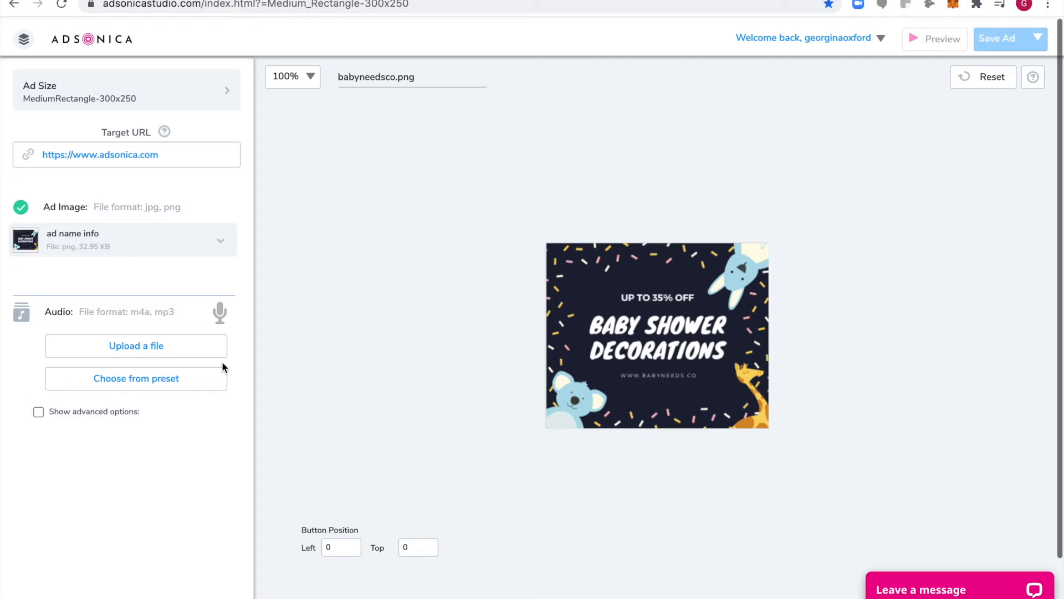
- Upload babyneeds co.mp3 from the Downloads folder as the ad's audio
click(188, 345)
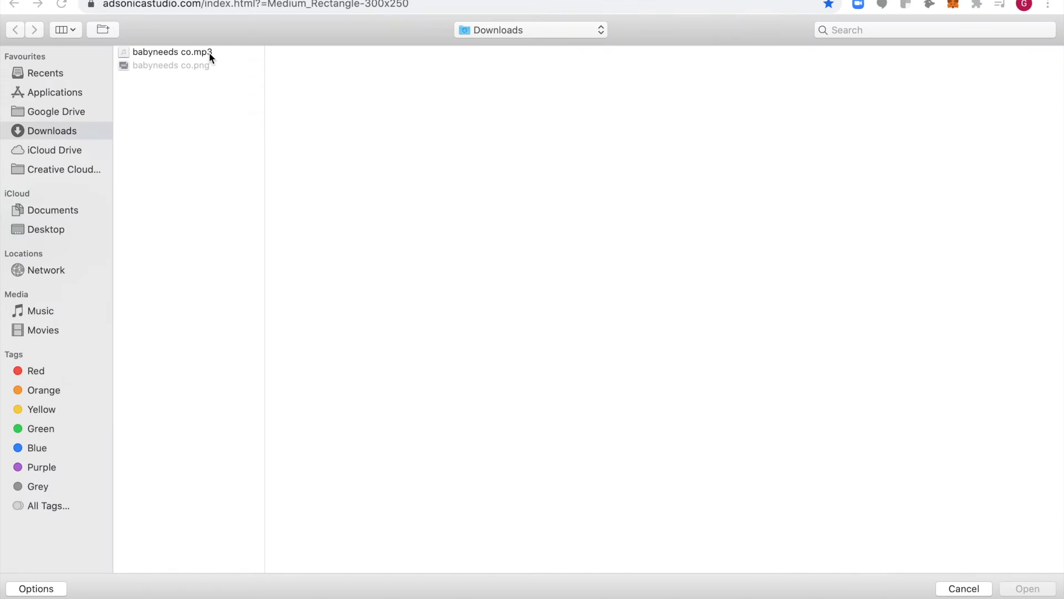
click(209, 52)
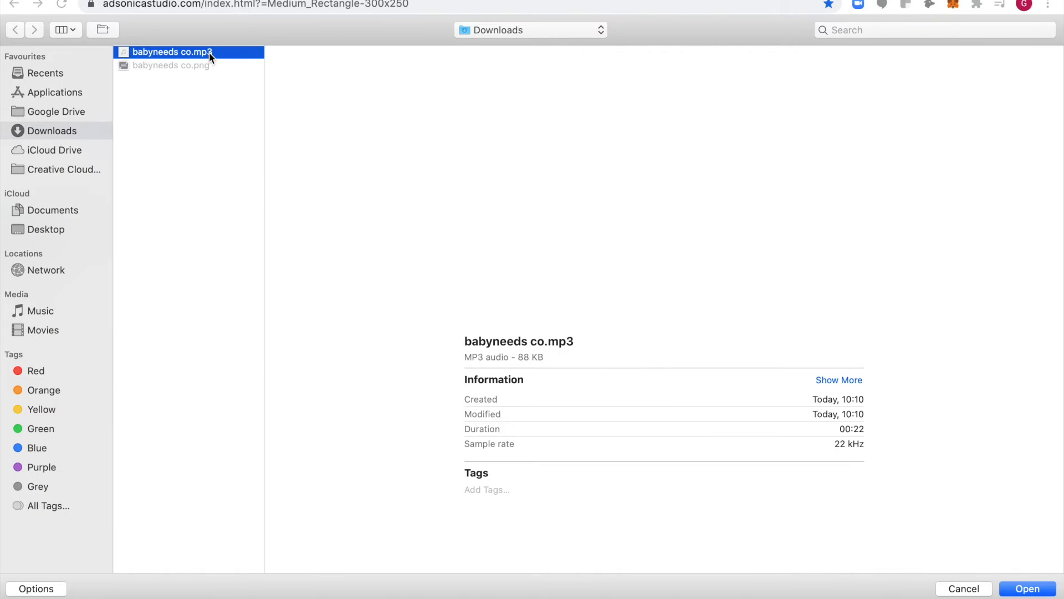
click(1045, 589)
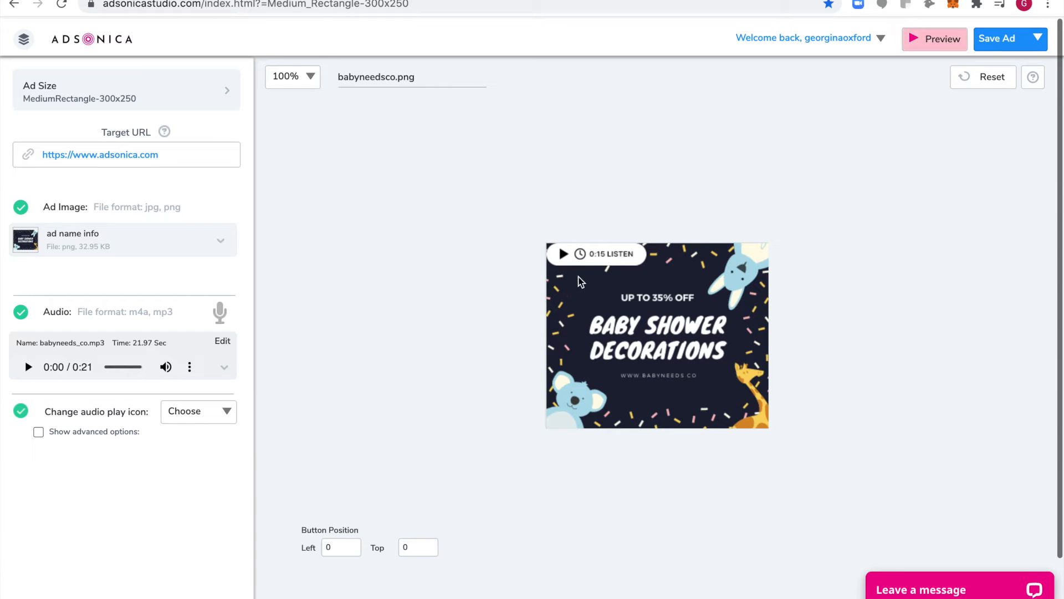
- Move the audio play button to about 7 left and 8 top, and change it to the white 0:20 LISTEN preset
mouse_move(564, 253)
mouse_down()
mouse_move(611, 283)
mouse_move(590, 287)
mouse_move(654, 421)
mouse_move(596, 261)
mouse_move(576, 269)
mouse_move(571, 260)
mouse_up()
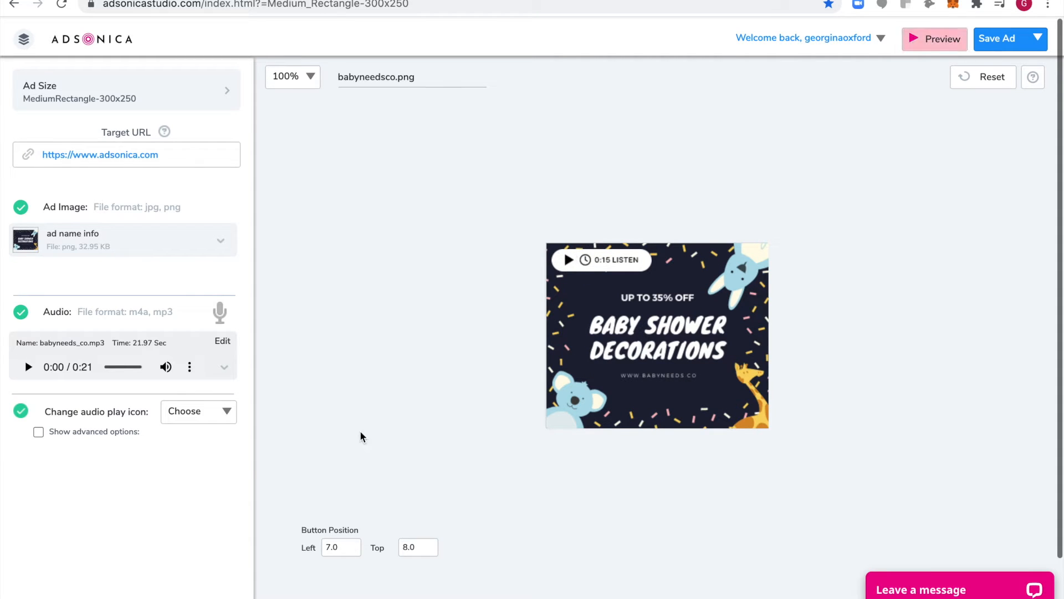
click(219, 412)
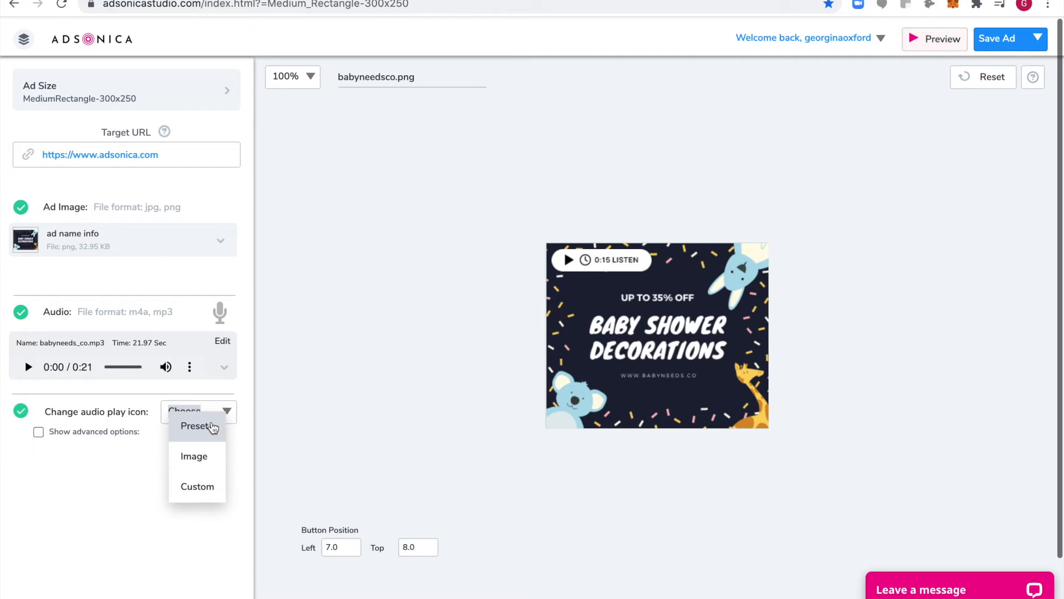
click(212, 427)
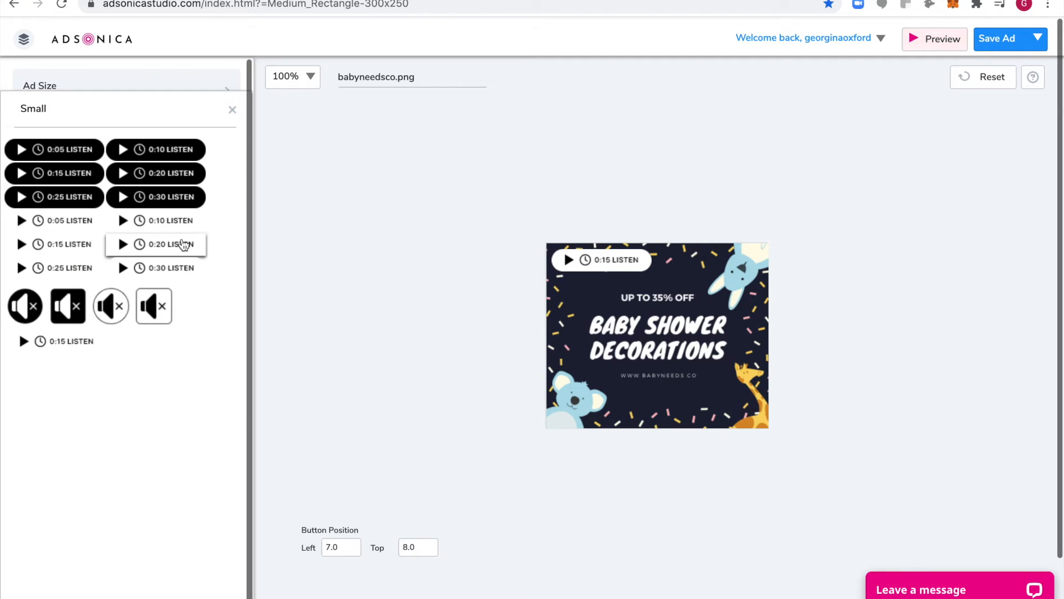
click(182, 245)
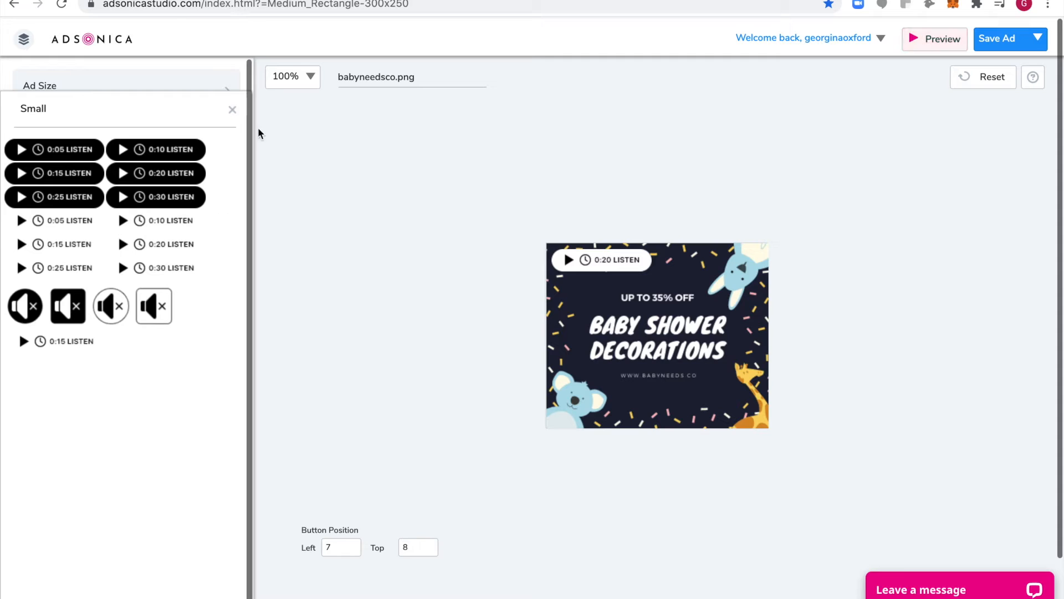
click(232, 110)
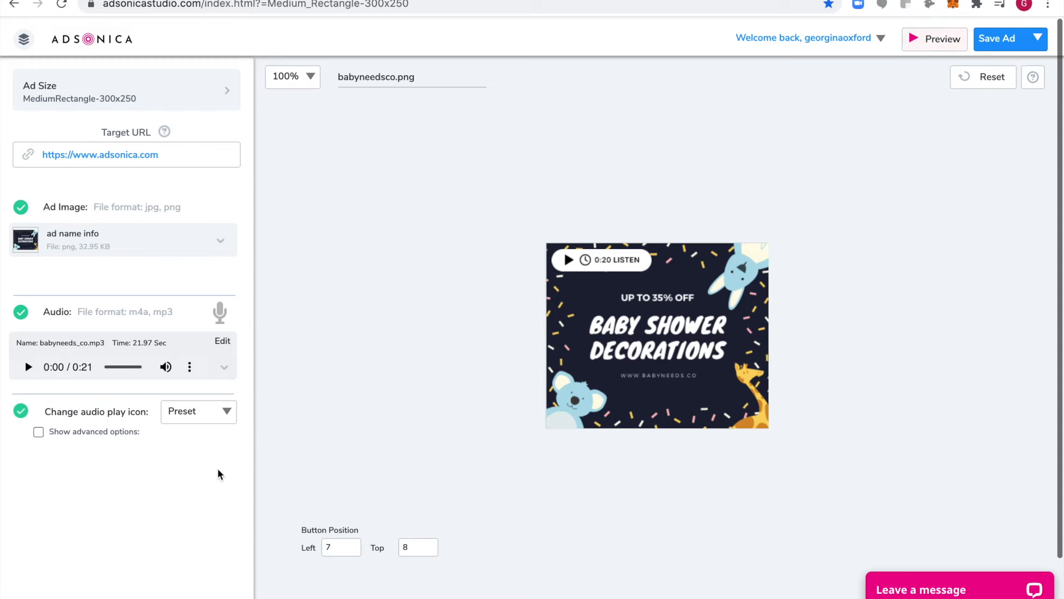
- Enable the pause/stop icons after play in the advanced options and test the play button in the ad preview
click(37, 432)
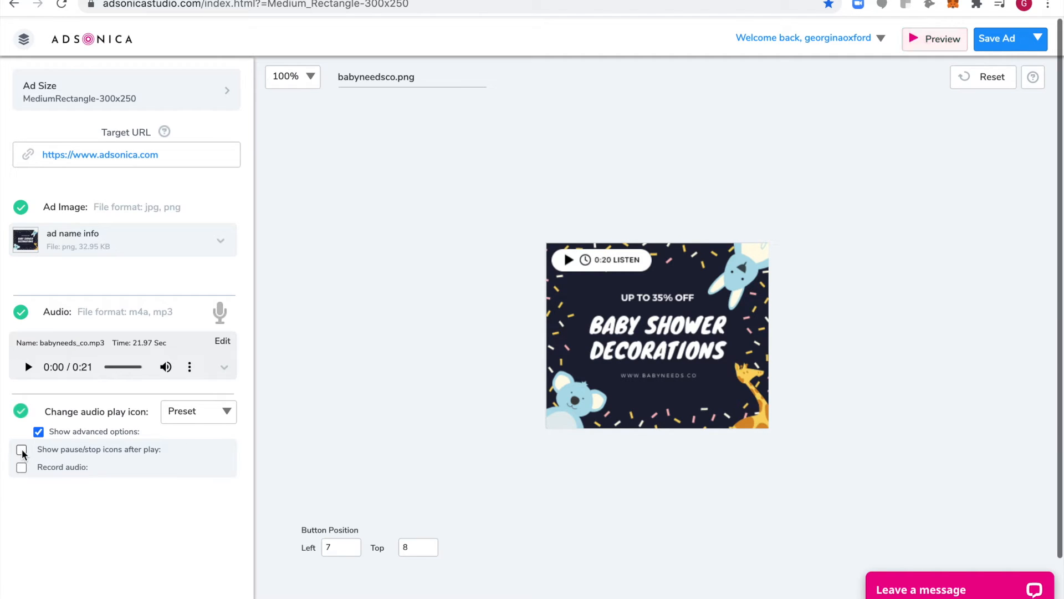
click(23, 451)
click(936, 47)
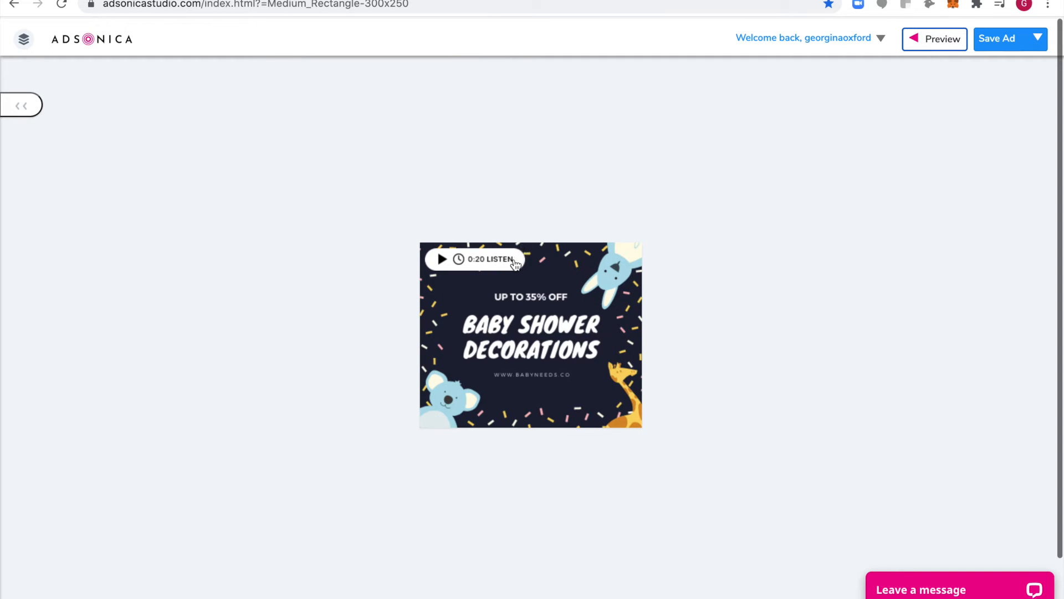
click(514, 265)
click(32, 107)
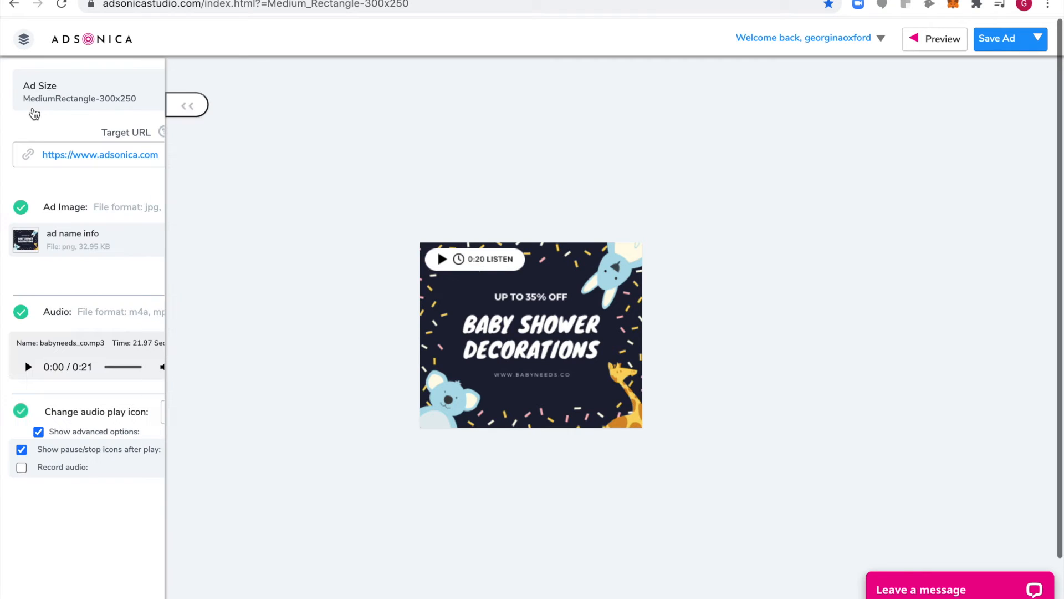
click(284, 106)
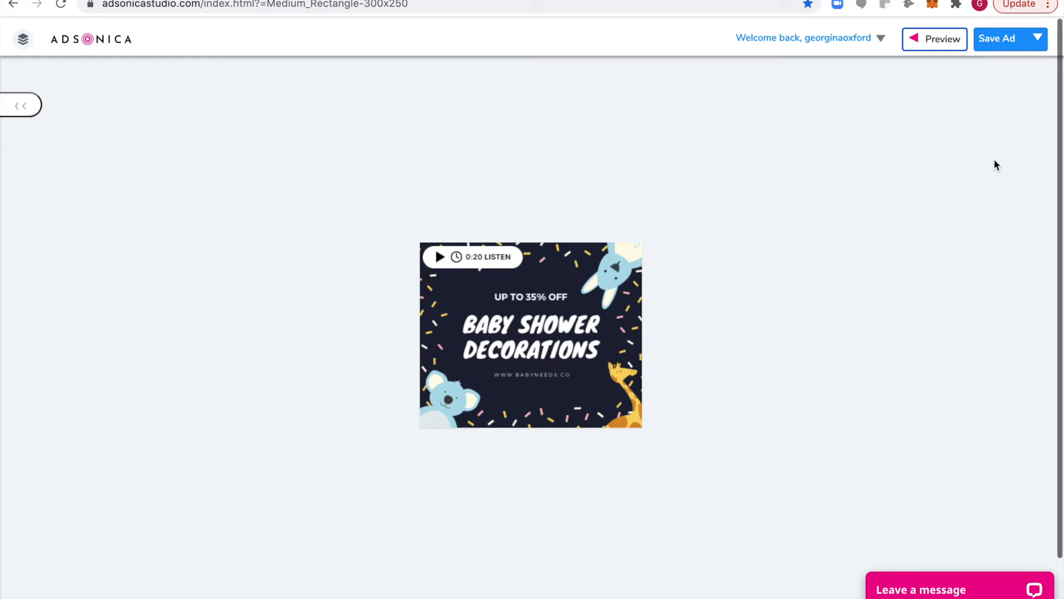
- Download the finished ad as a zip for Envisionwise
click(1035, 39)
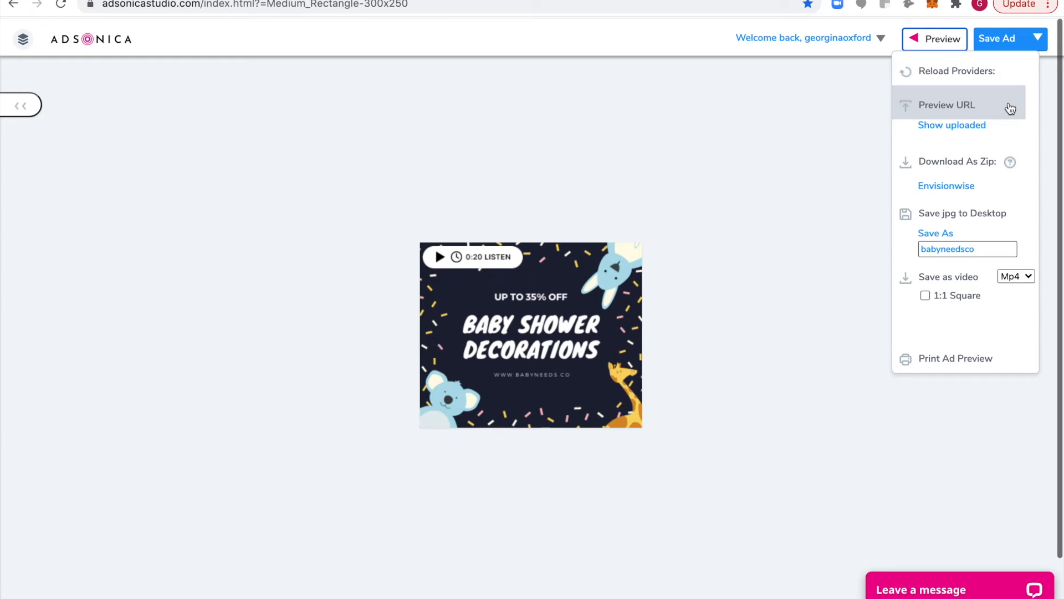
click(992, 187)
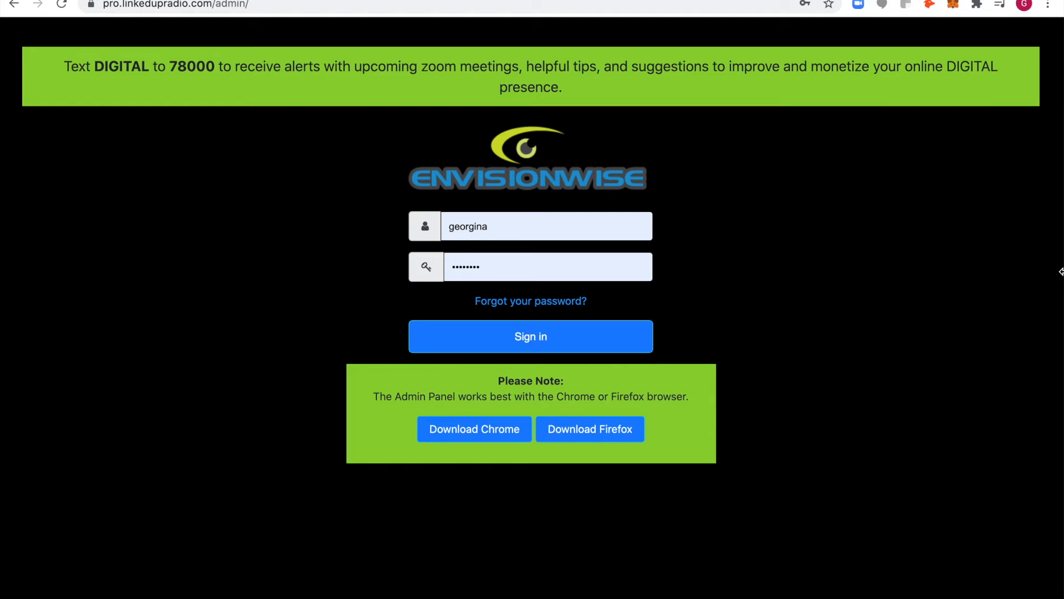
- Switch to the Envisionwise admin panel, sign in with the saved credentials and open the Ad Manager login page
click(580, 345)
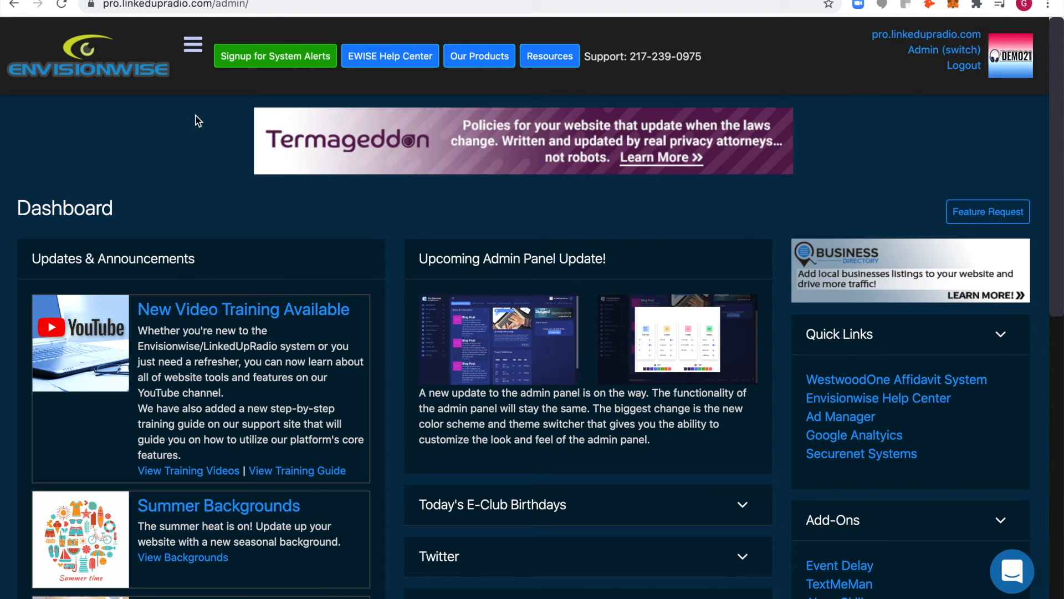
click(193, 48)
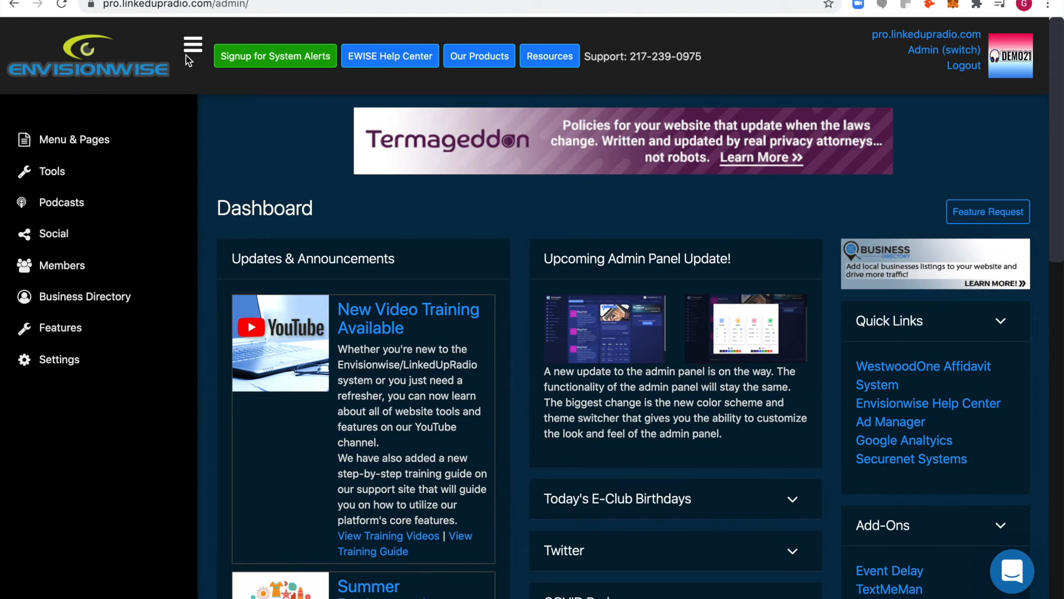
click(87, 365)
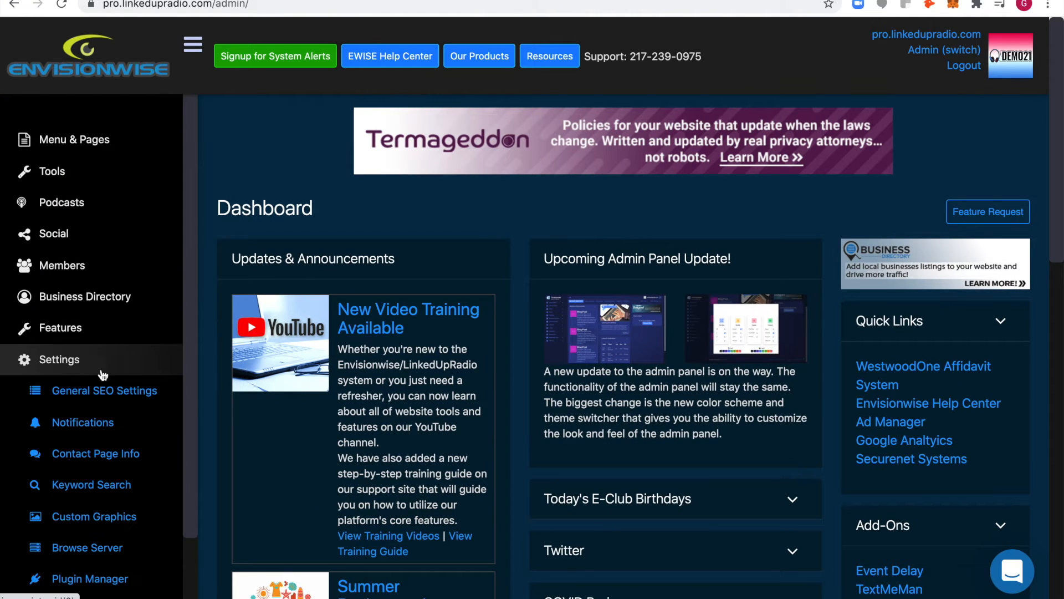
scroll(127, 421, down, 2)
click(113, 532)
click(88, 553)
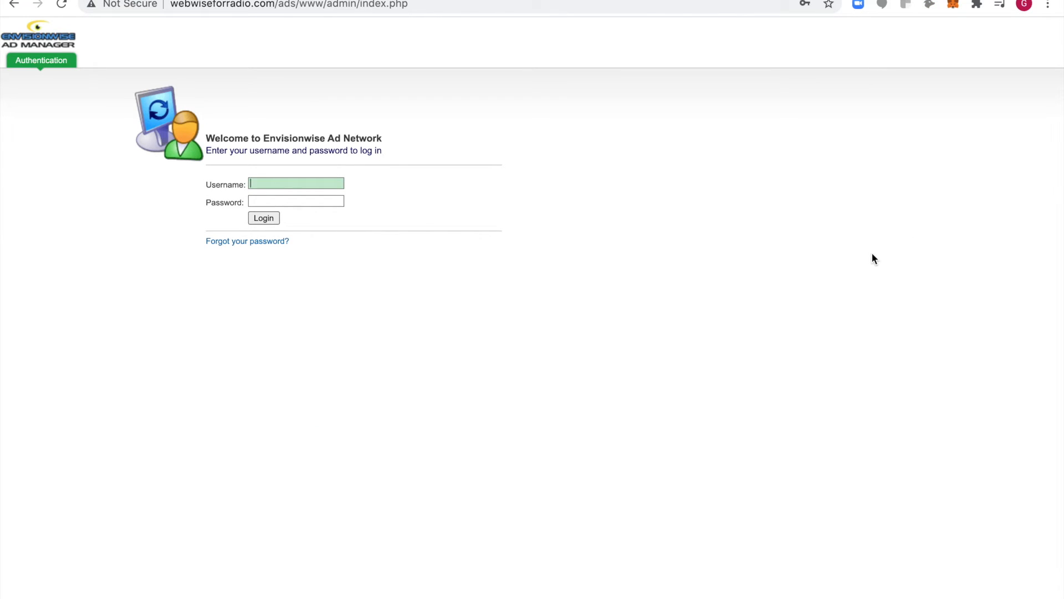
- Log in to the Envisionwise Ad Manager with the account username and password
click(365, 206)
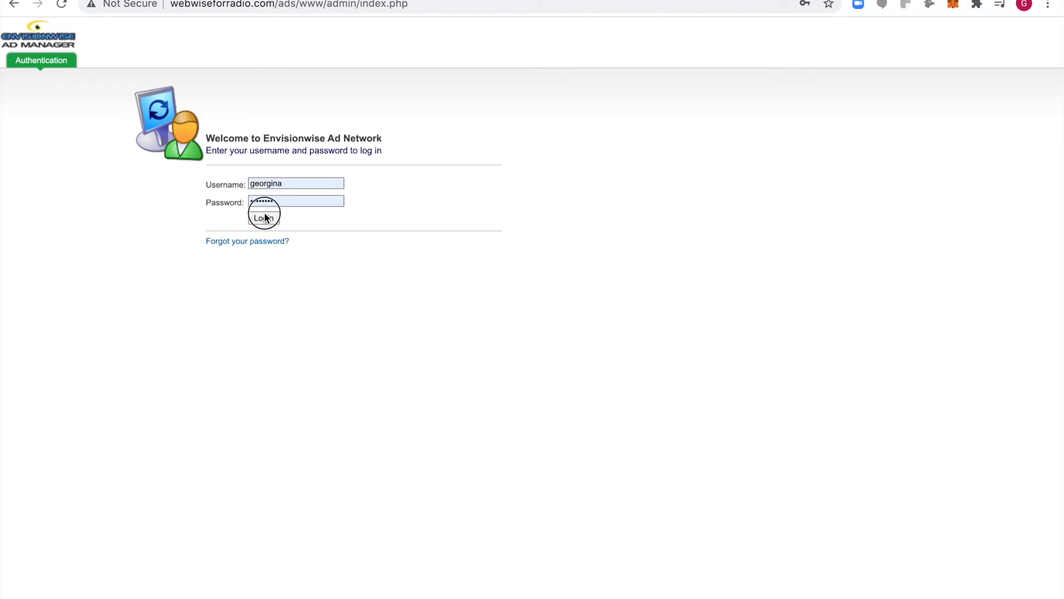
click(264, 217)
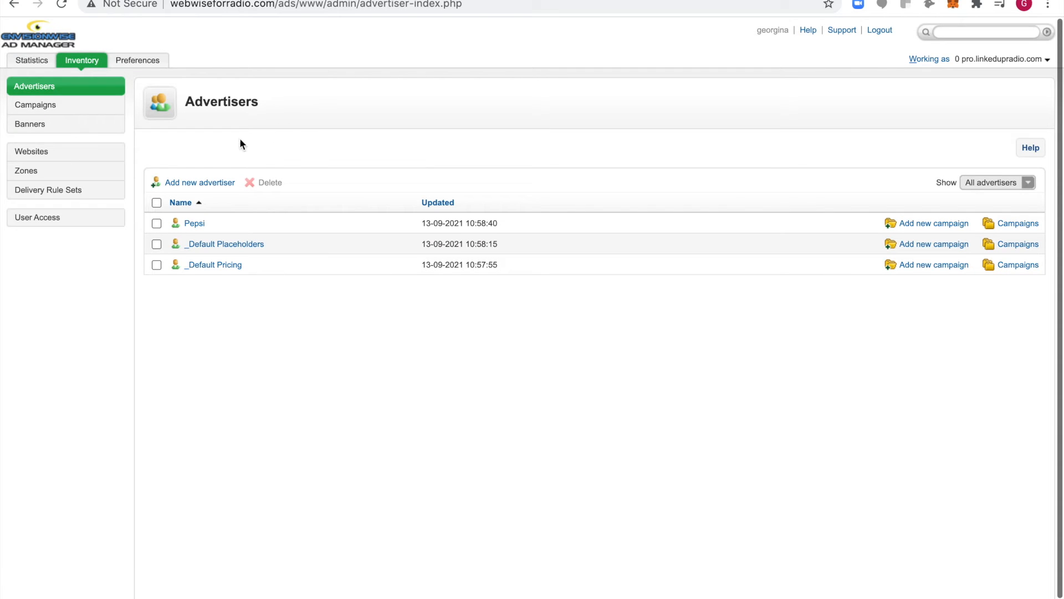
- Check the size of the Adsonica R col Badge 1 zone in the website's zone list
click(33, 172)
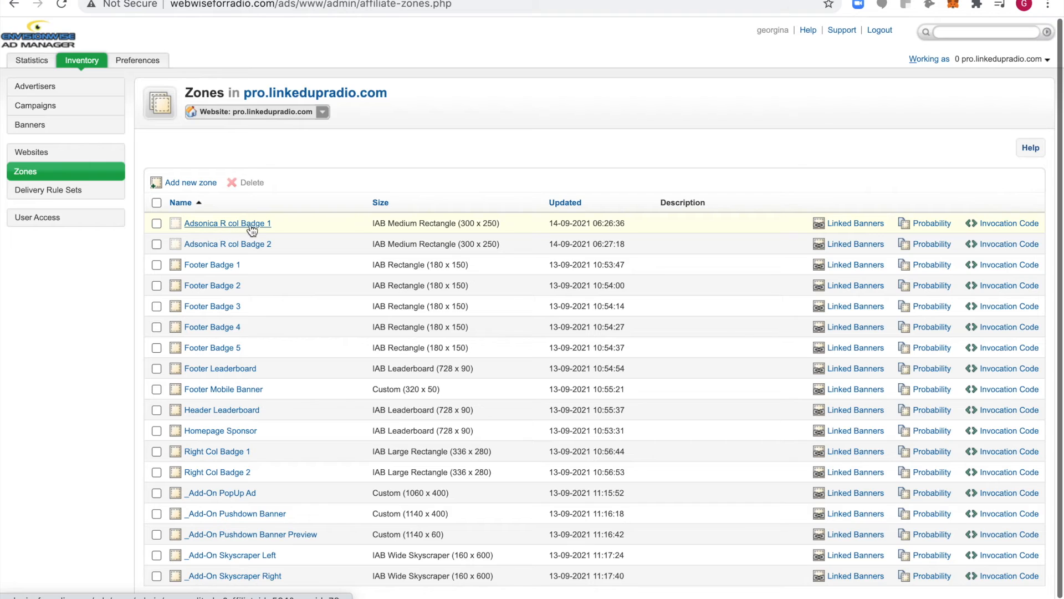
drag(506, 225, 376, 222)
click(414, 221)
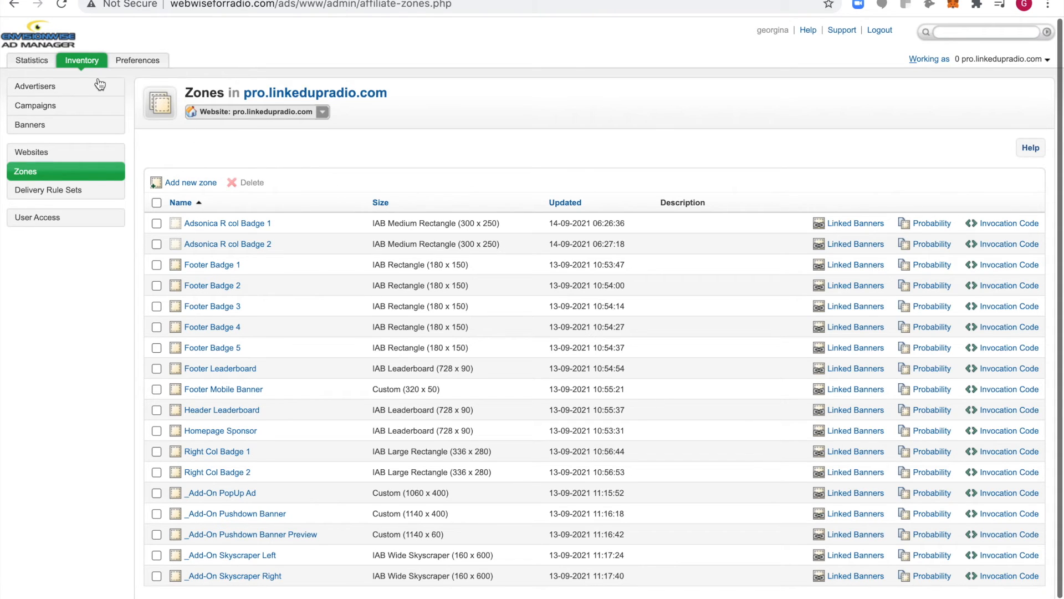
- Add a new advertiser named BabyCo with the contact's name and e-mail, and save it
click(28, 84)
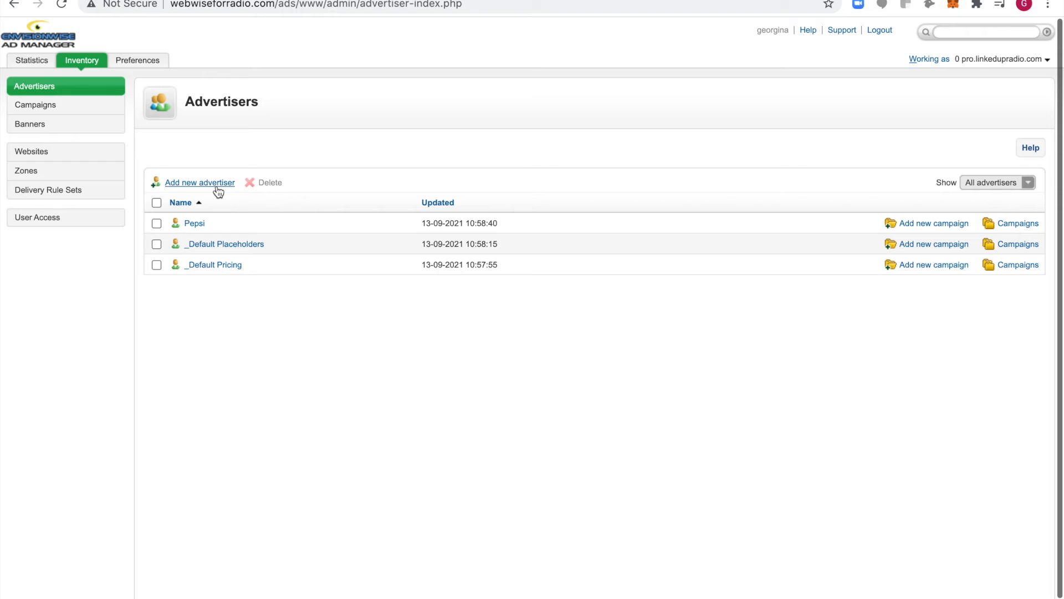
click(216, 186)
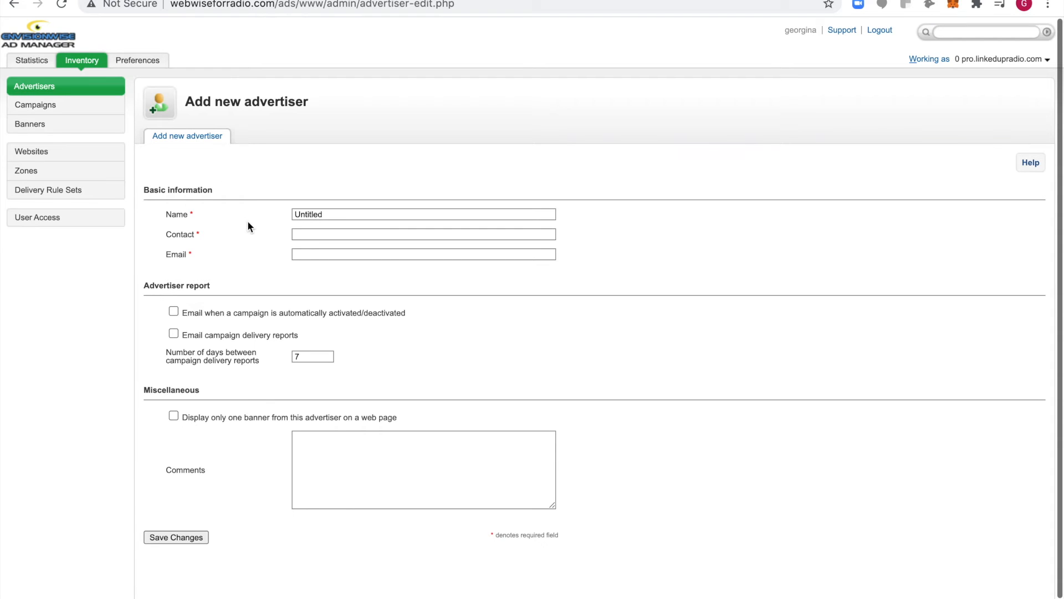
double_click(317, 214)
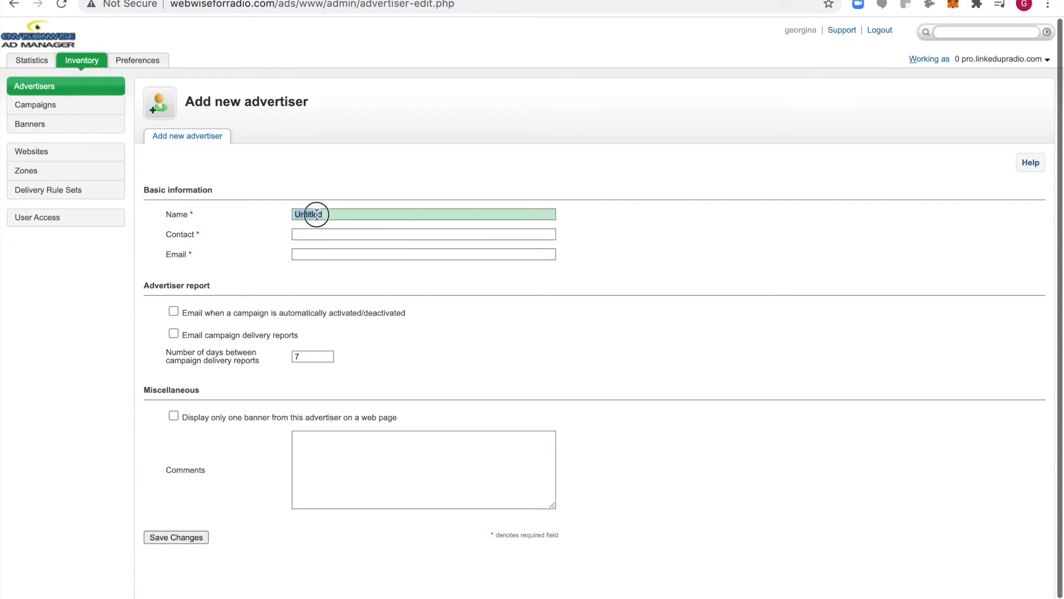
text(Baby)
click(332, 241)
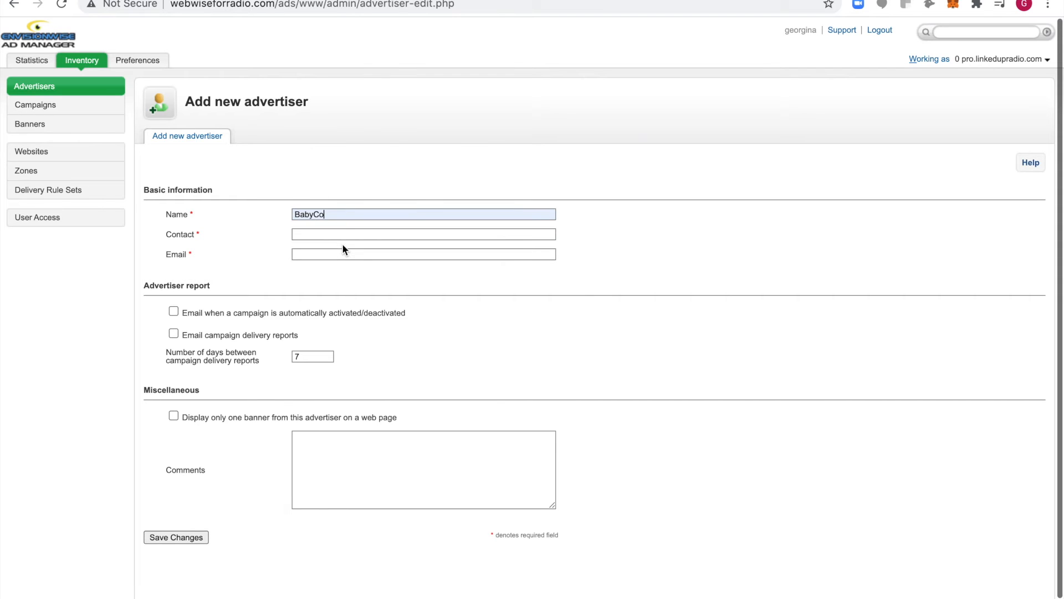
click(332, 234)
click(334, 262)
click(328, 253)
click(334, 281)
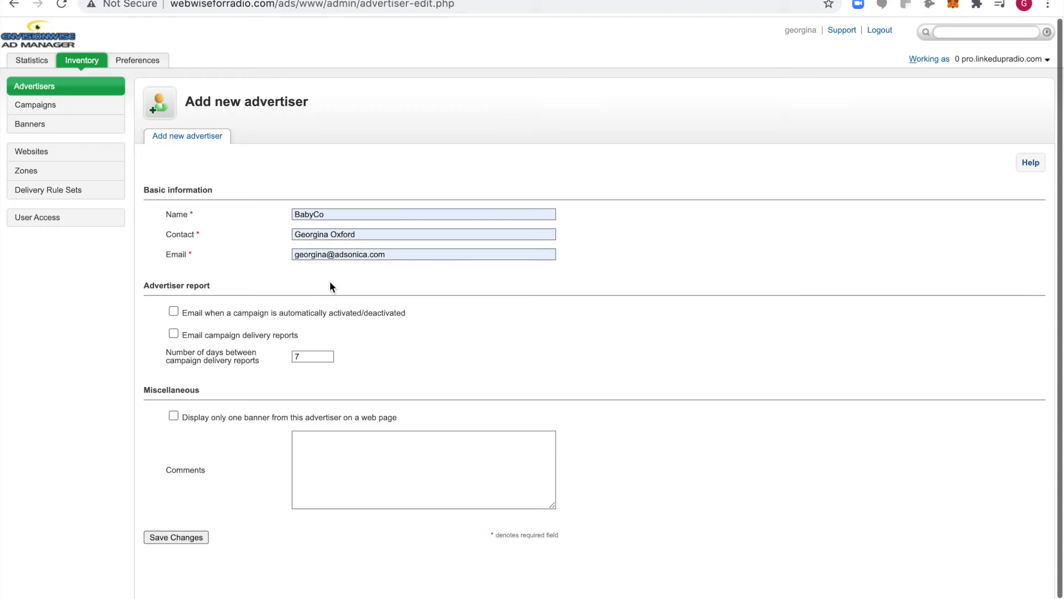
click(163, 537)
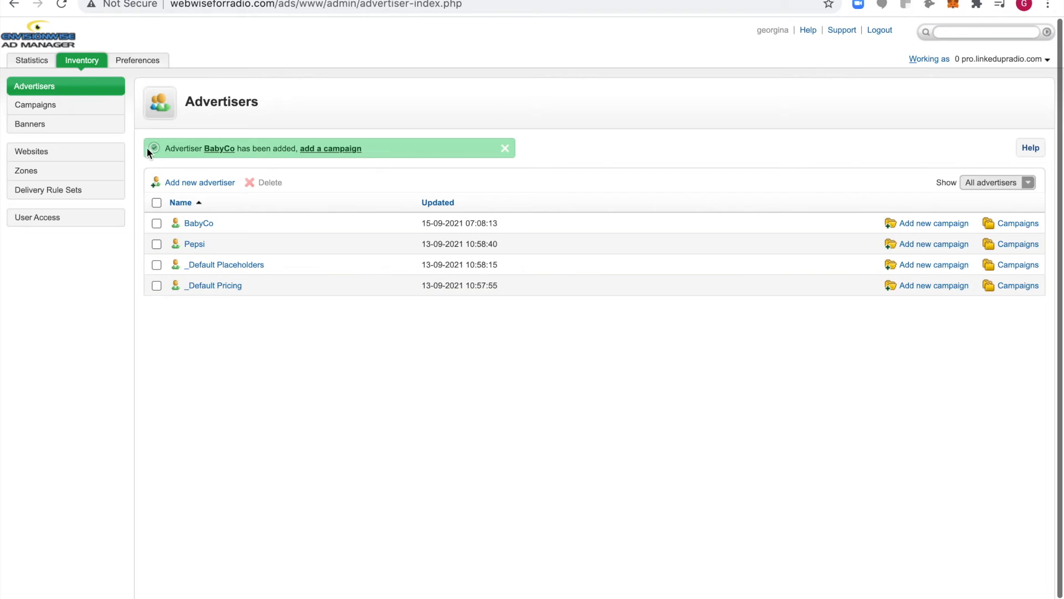
- Add a Remnant campaign named BabyCo - Default Campaign to the new BabyCo advertiser, keeping the default date and pricing settings, and save it
click(335, 149)
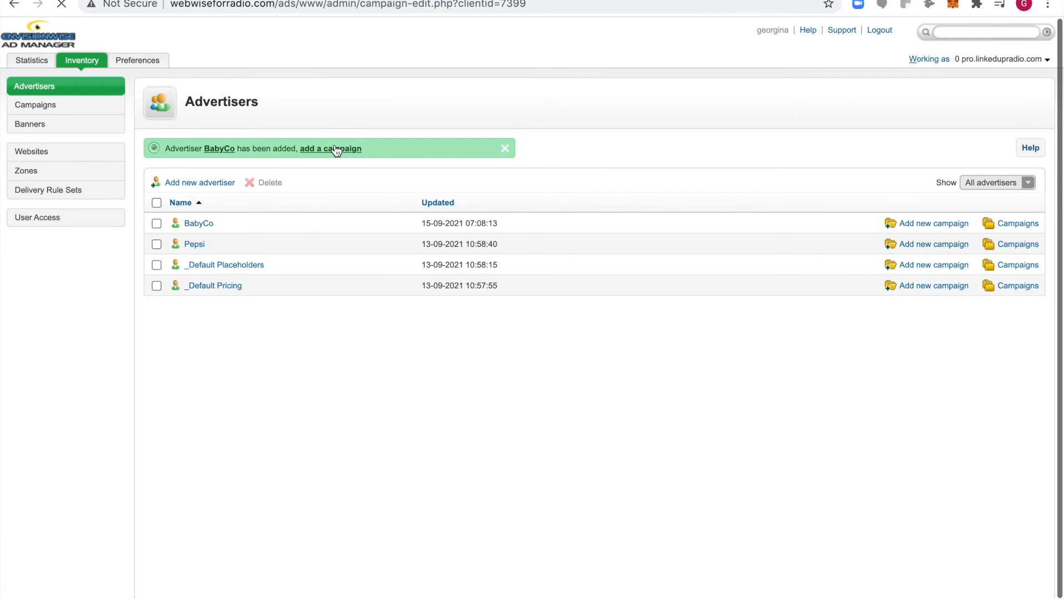
click(300, 236)
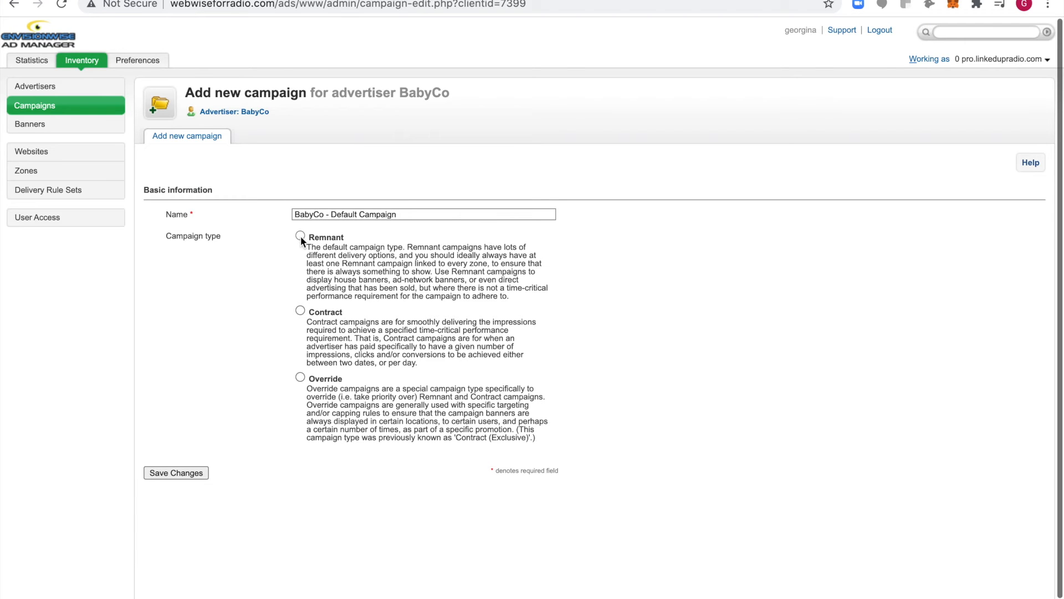
scroll(178, 357, down, 1)
scroll(178, 359, down, 5)
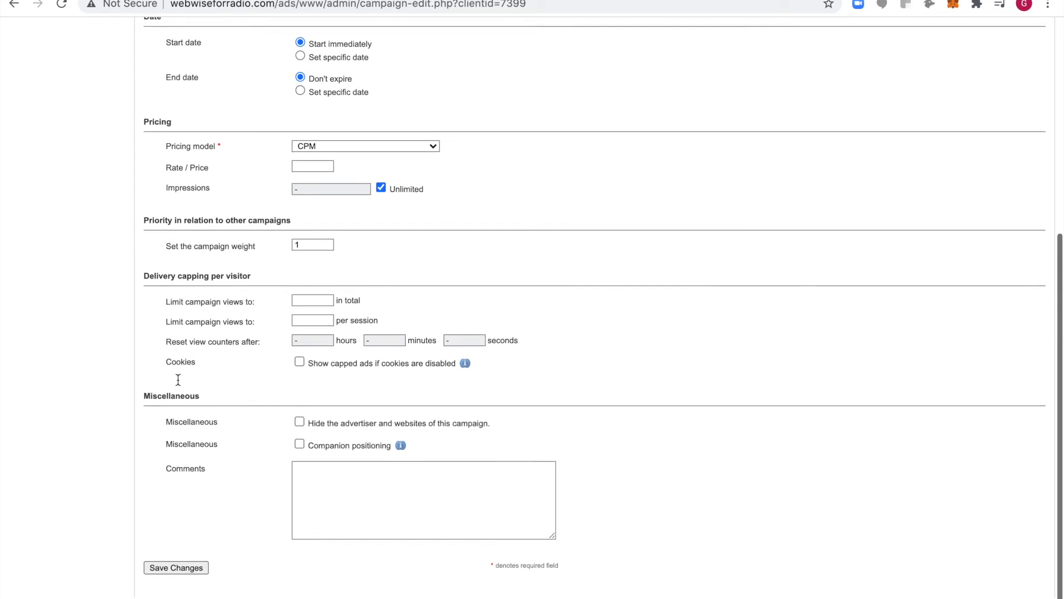
click(165, 569)
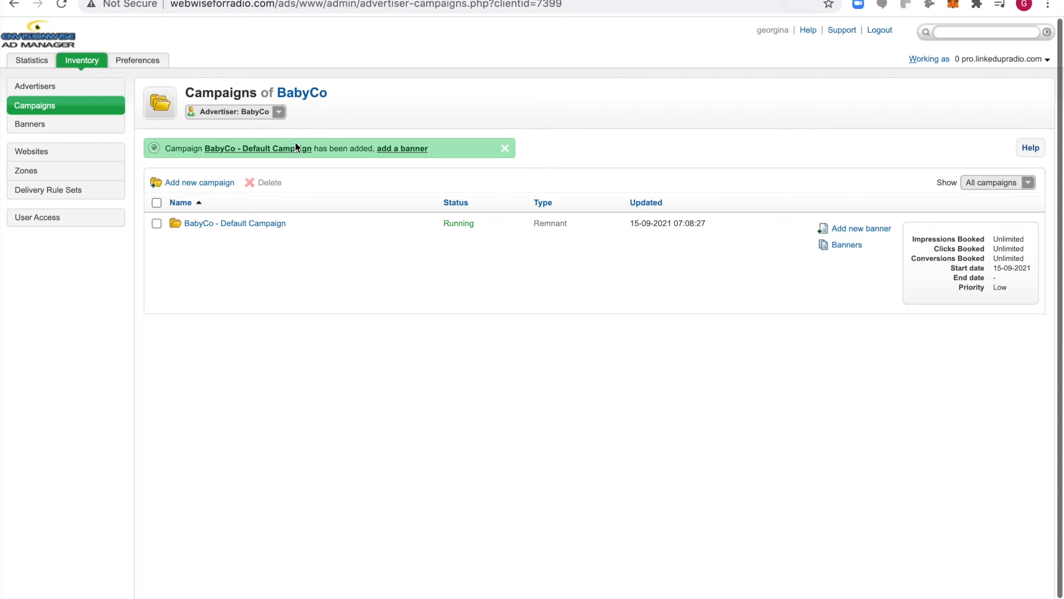
- Start a new banner in the BabyCo campaign as an HTML5 Banner (ZIP package) and name it BabyCo Discount
click(388, 150)
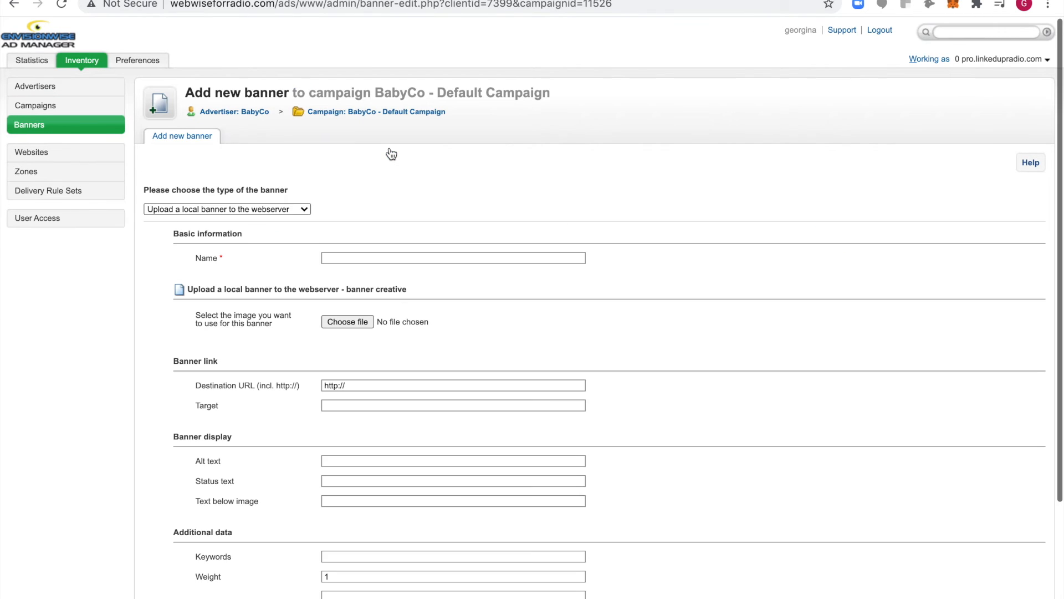
click(303, 211)
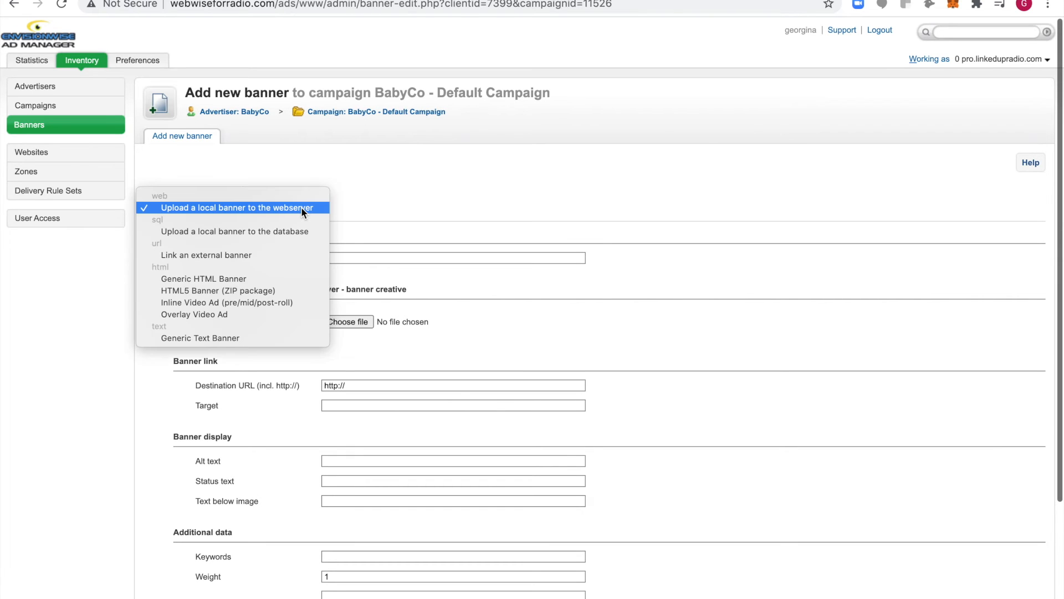
click(278, 290)
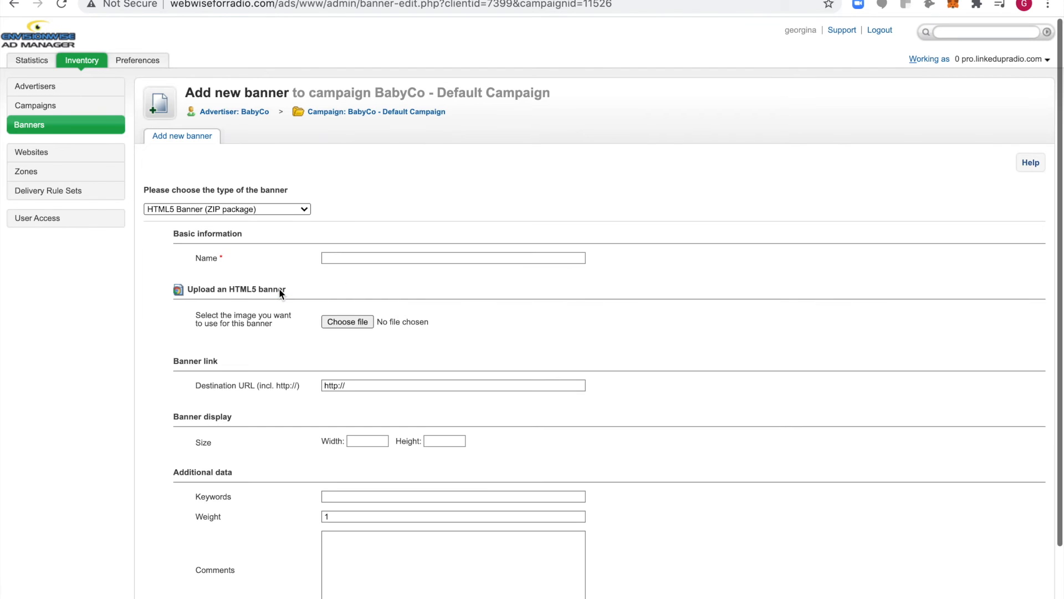
click(354, 259)
click(372, 274)
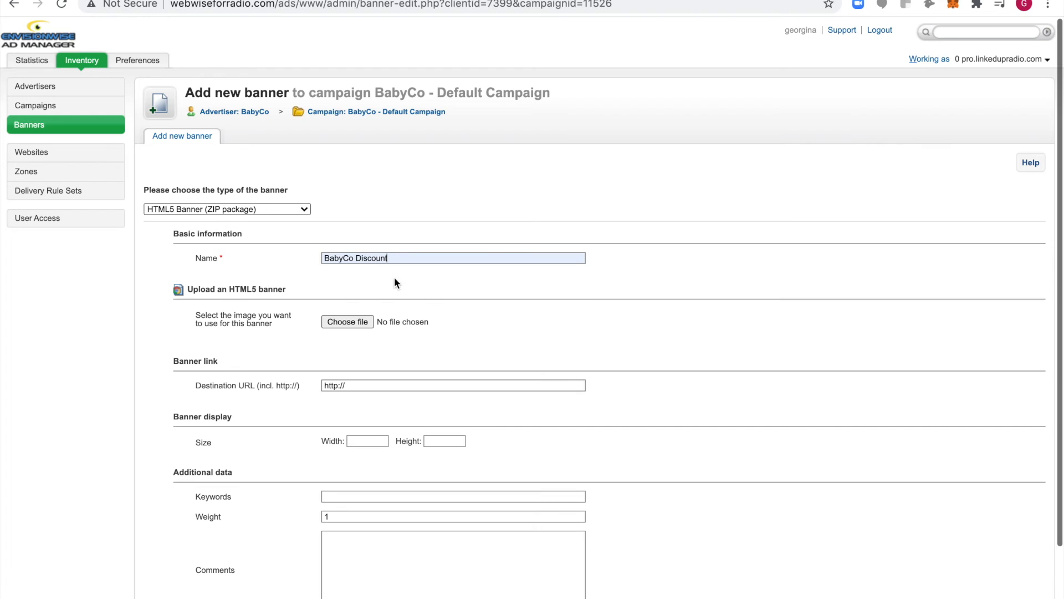
- Choose babyneedsco_adsonica_Generic.zip from the Downloads folder as the HTML5 banner's file
click(362, 322)
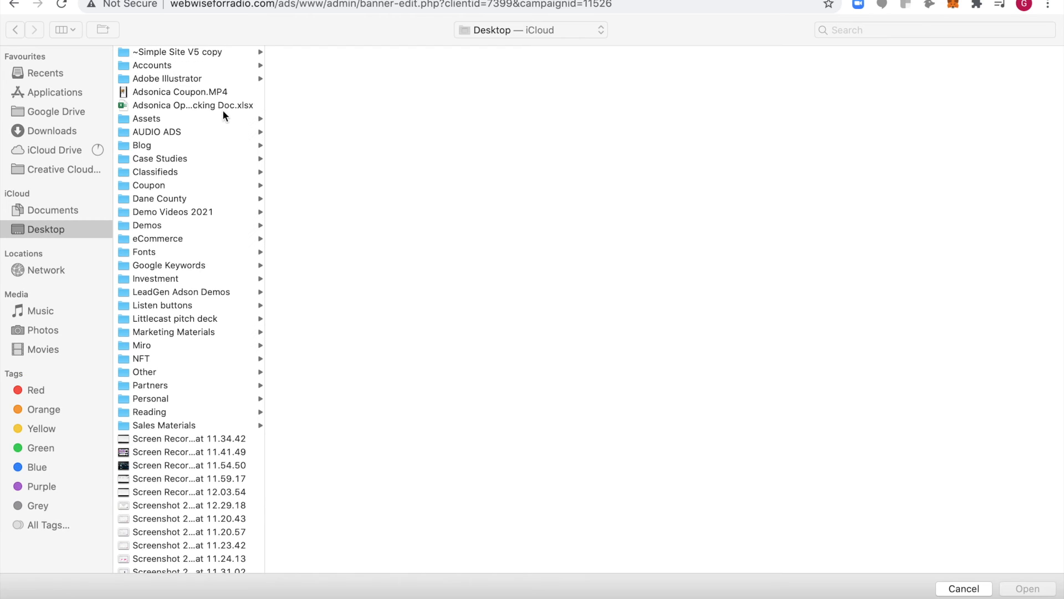
click(37, 131)
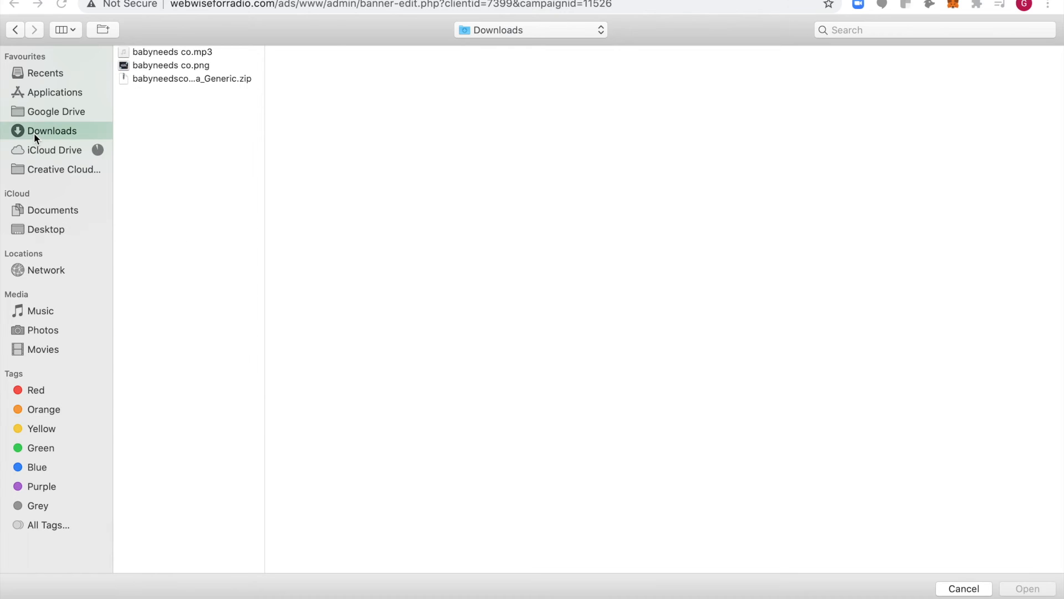
click(199, 81)
click(1028, 589)
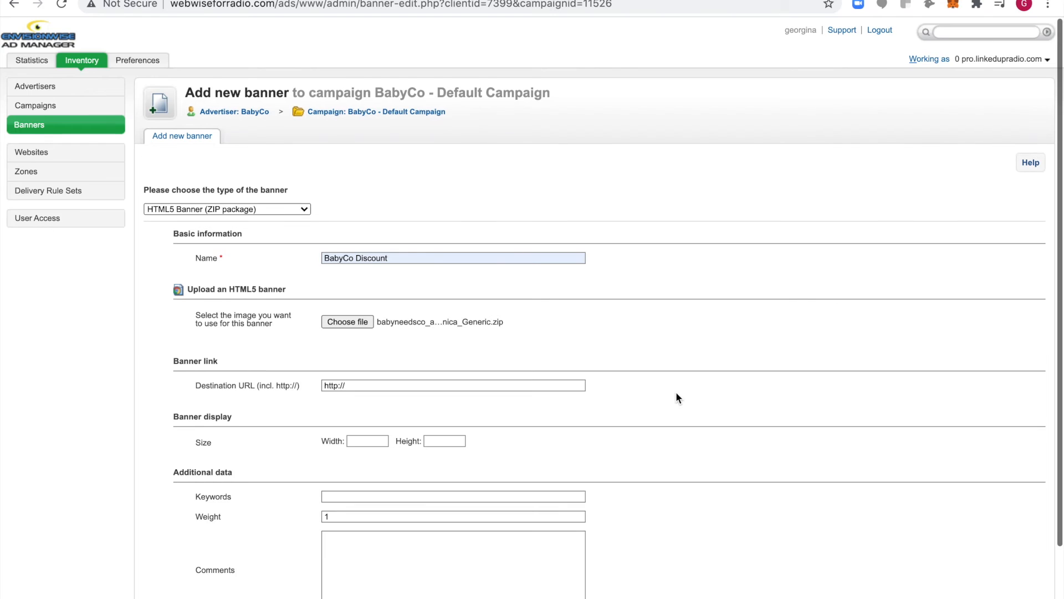
- Set the banner's size to 300 wide by 250 high and save the banner
scroll(676, 396, down, 3)
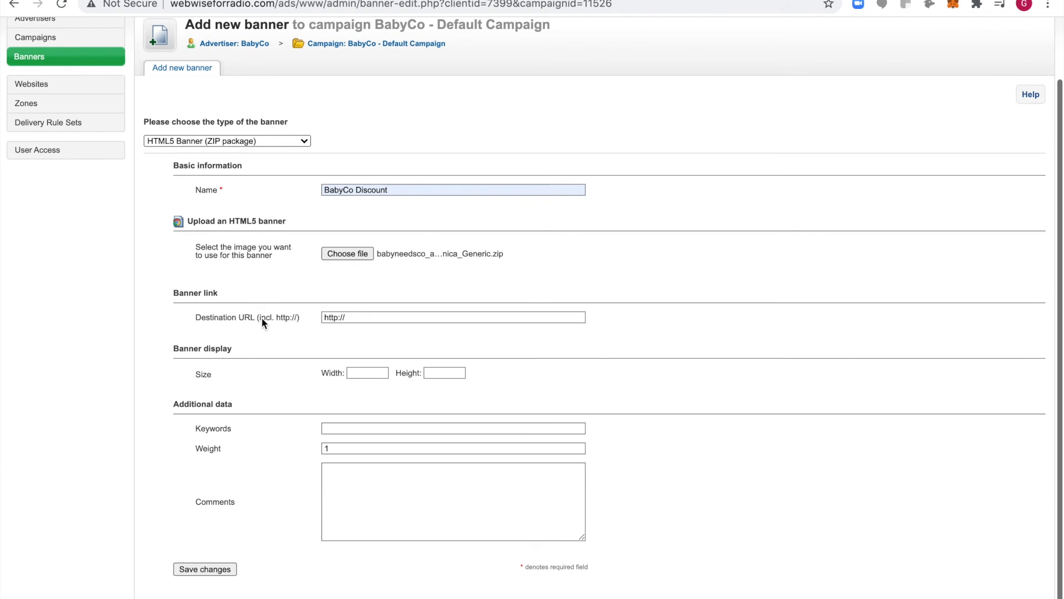
click(368, 373)
click(383, 395)
click(448, 373)
click(448, 399)
click(200, 570)
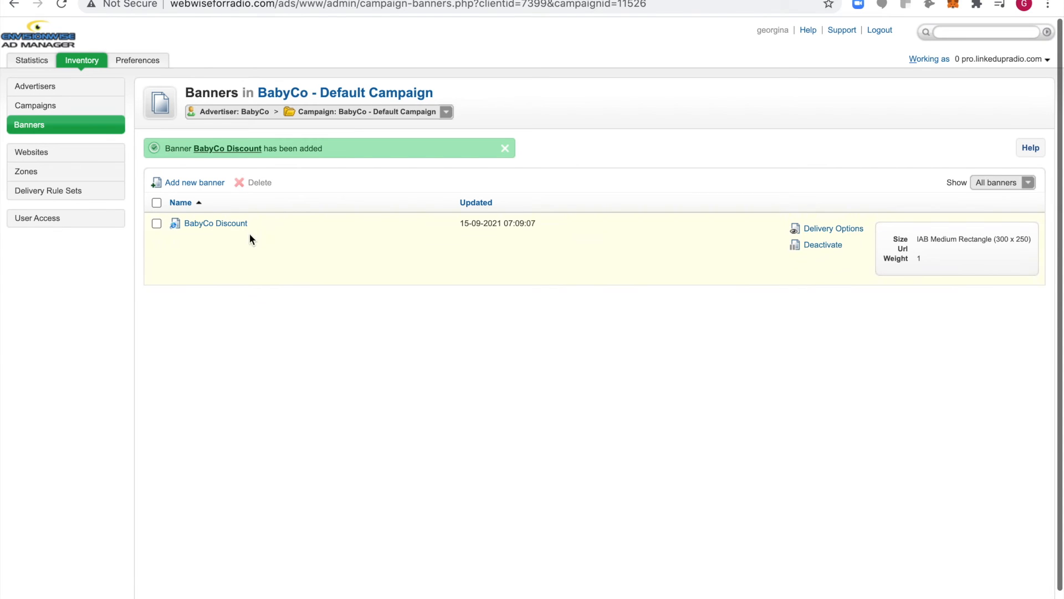
- Open the BabyCo Discount banner's properties, then play and stop the audio in its preview
click(233, 225)
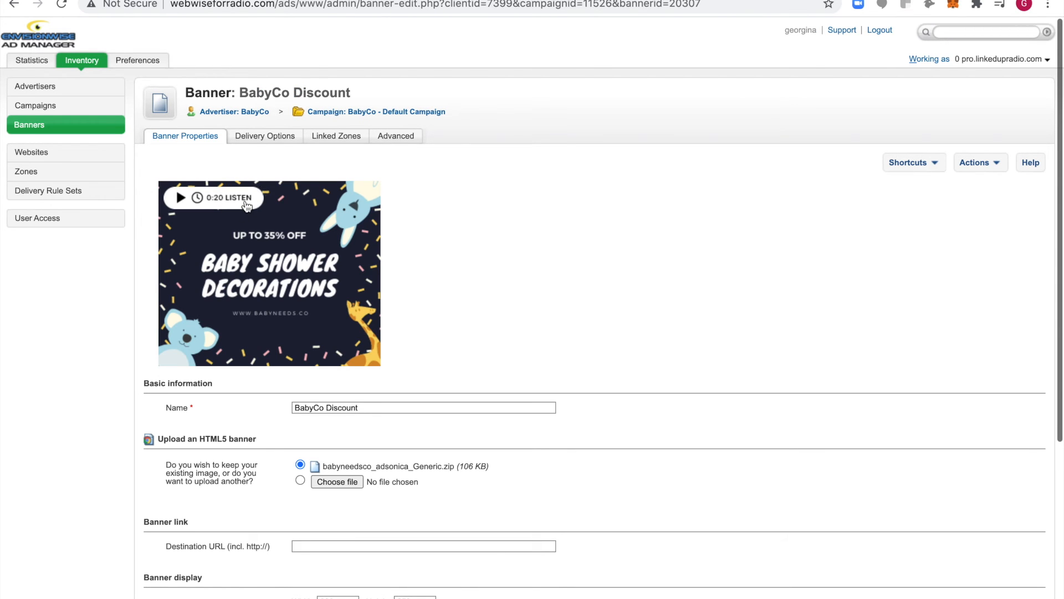
click(247, 205)
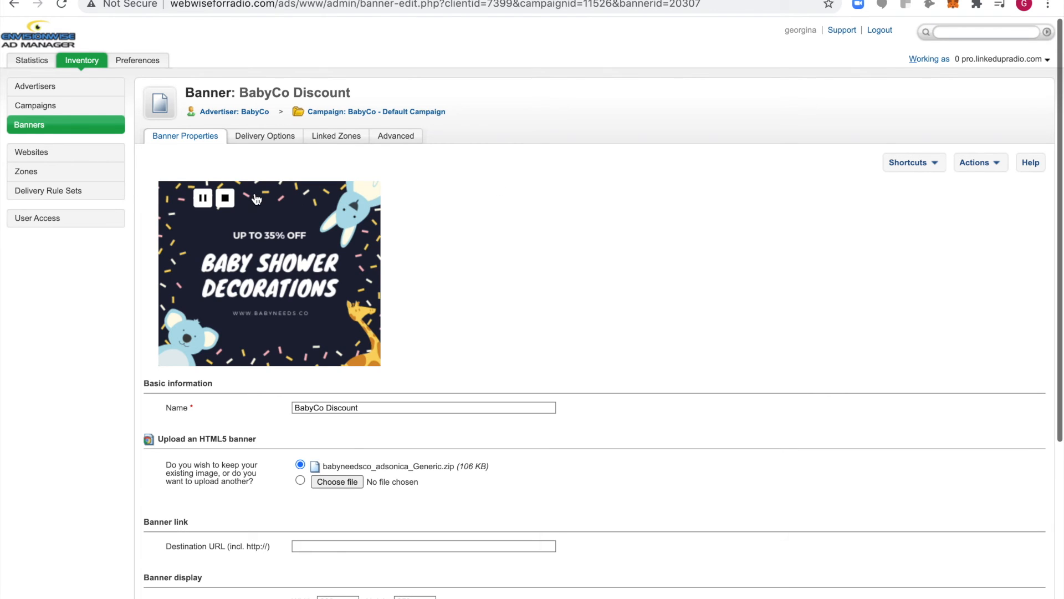
click(224, 198)
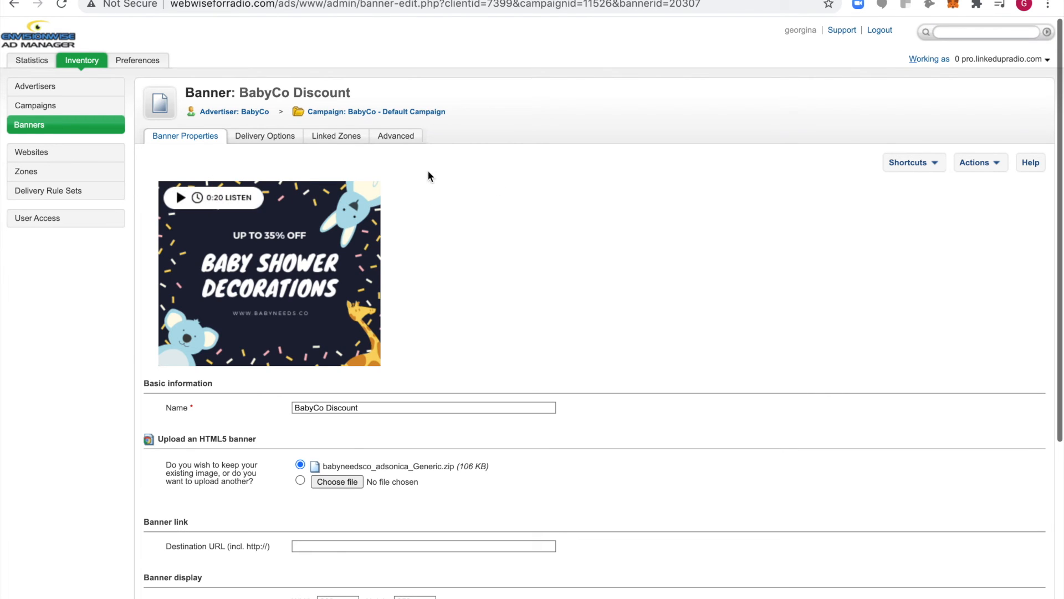
- Link the BabyCo Discount banner to the Adsonica R col Badge 1 zone and save the changes
click(343, 137)
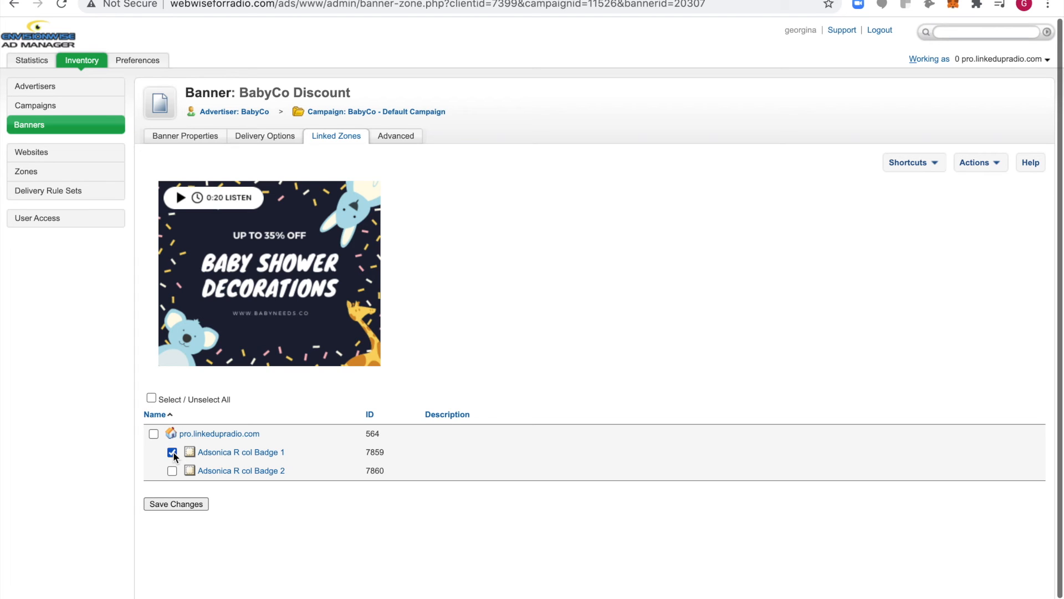
click(188, 503)
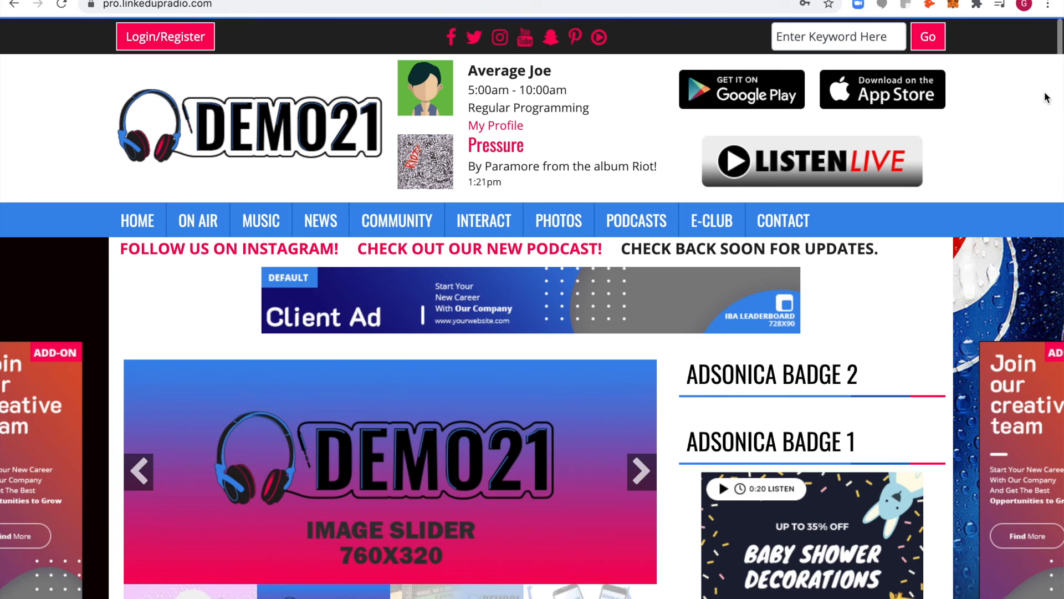
- Play and stop the baby shower audio ad under Adsonica Badge 1 on the pro.linkedupradio.com homepage
scroll(1046, 98, down, 3)
scroll(1046, 97, down, 3)
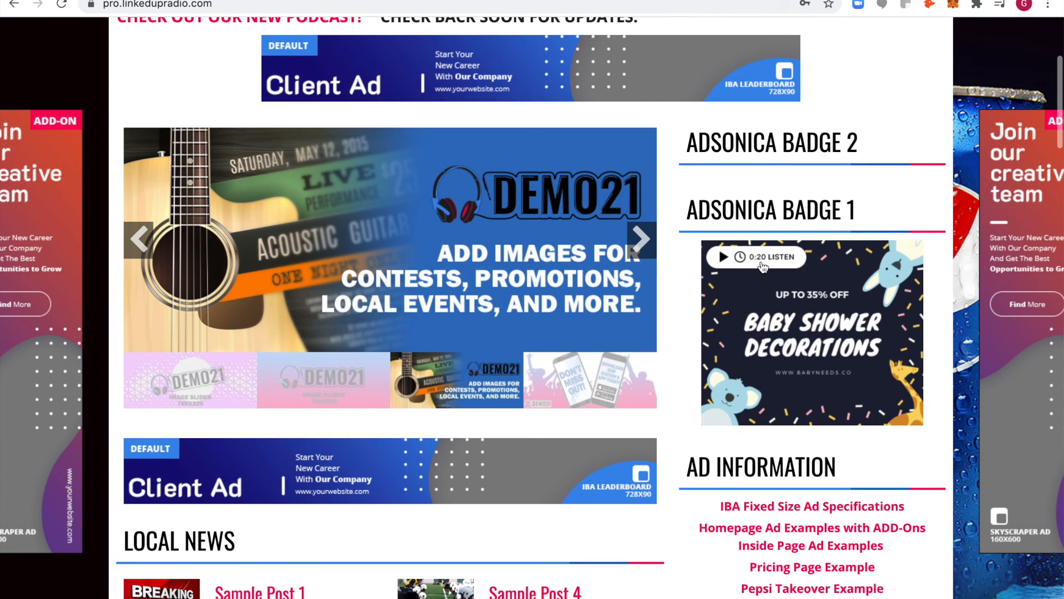
click(770, 260)
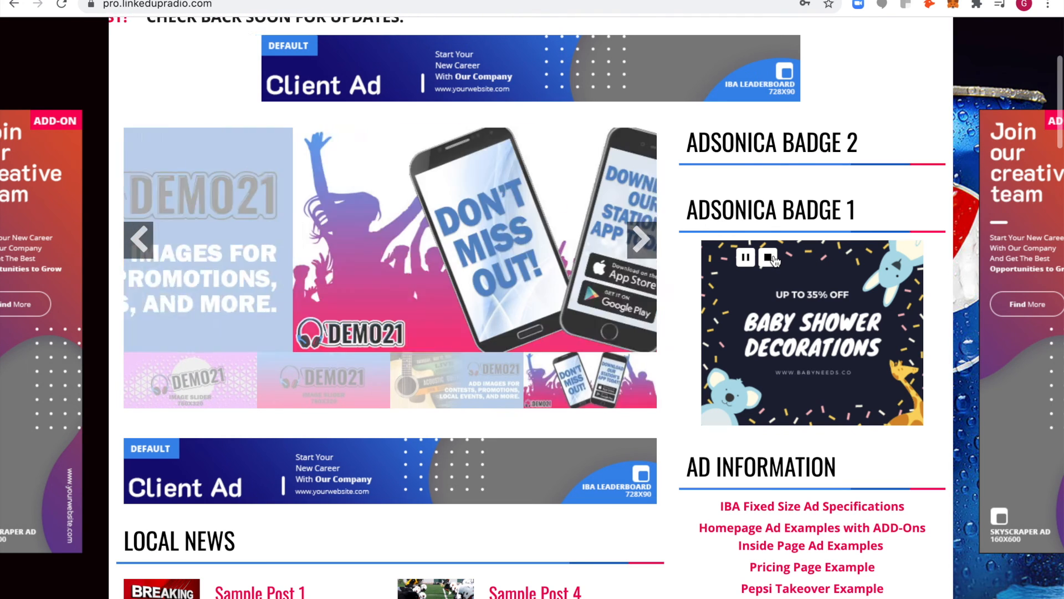
click(776, 261)
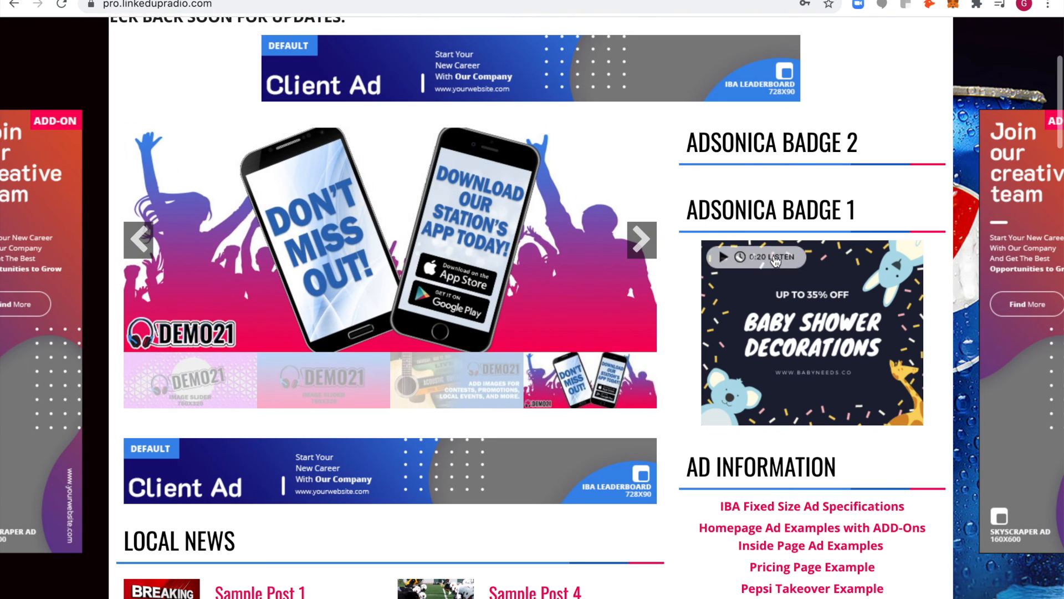
- Test the baby shower ad's click-through to its landing page and return to the demo homepage
click(881, 284)
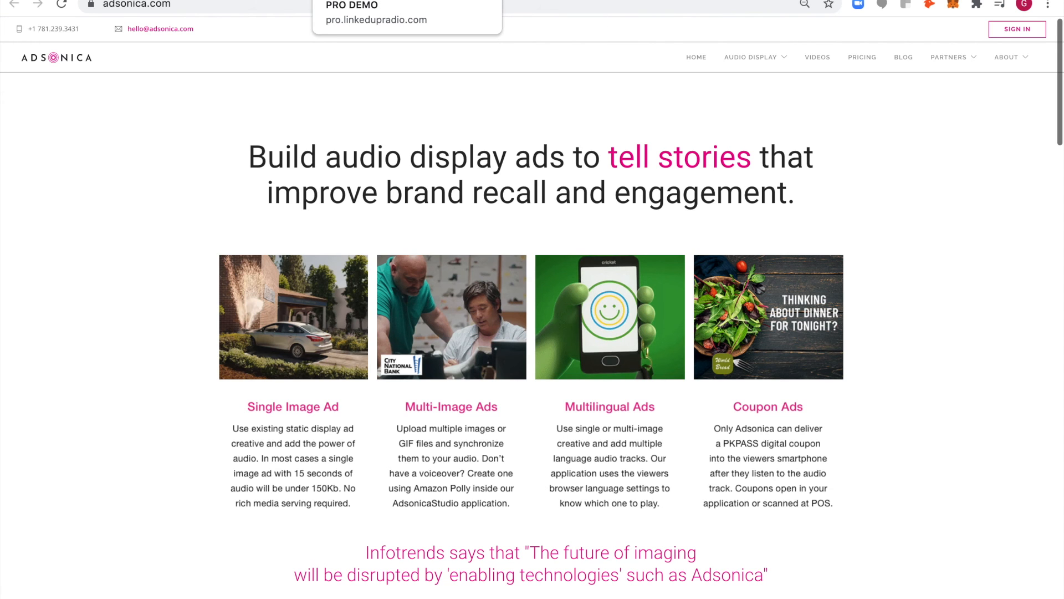
click(365, 0)
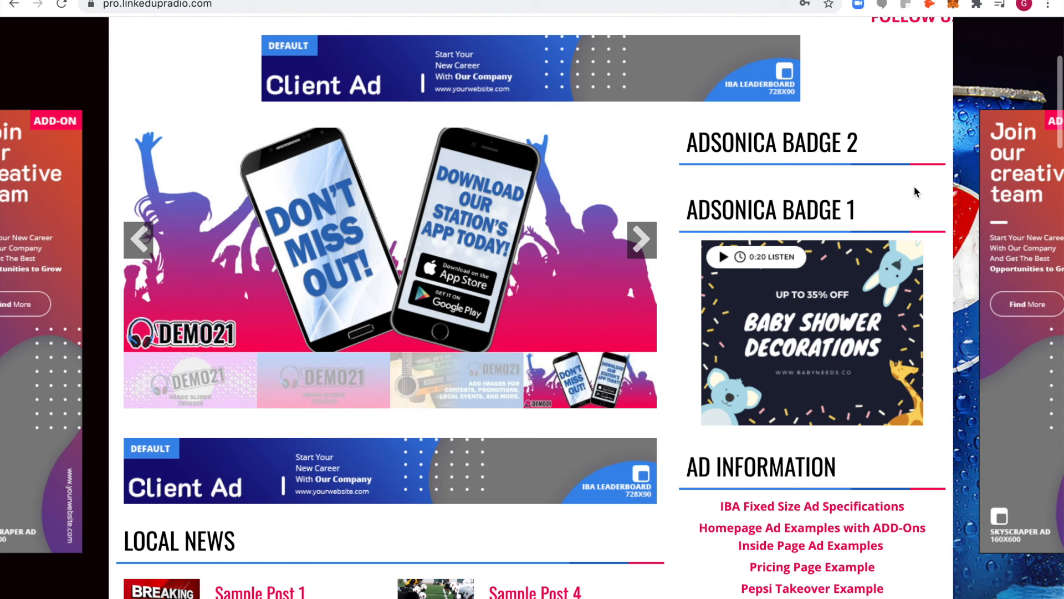
scroll(913, 185, up, 3)
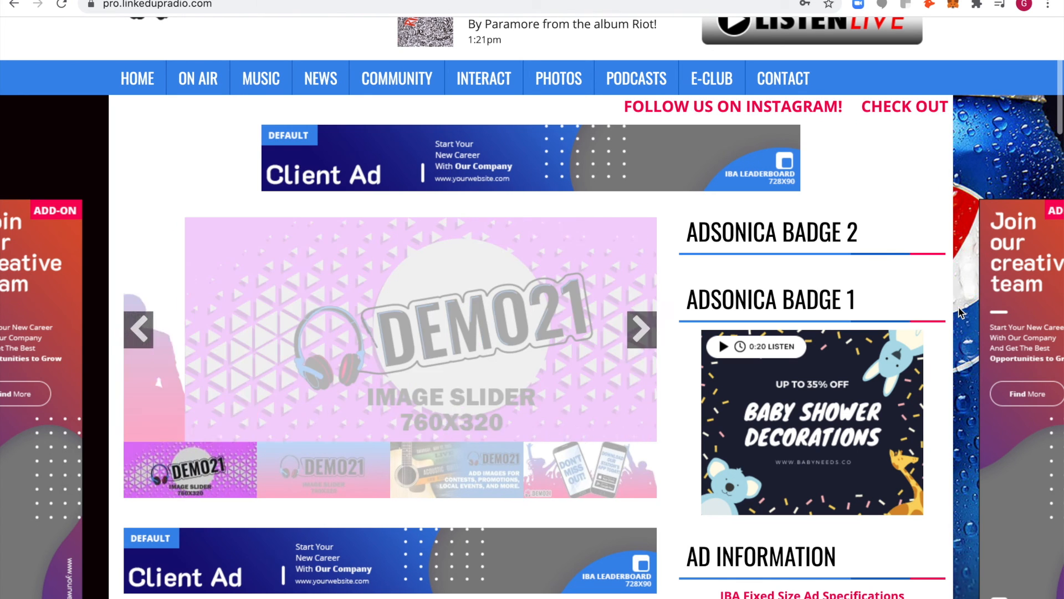
scroll(962, 313, up, 5)
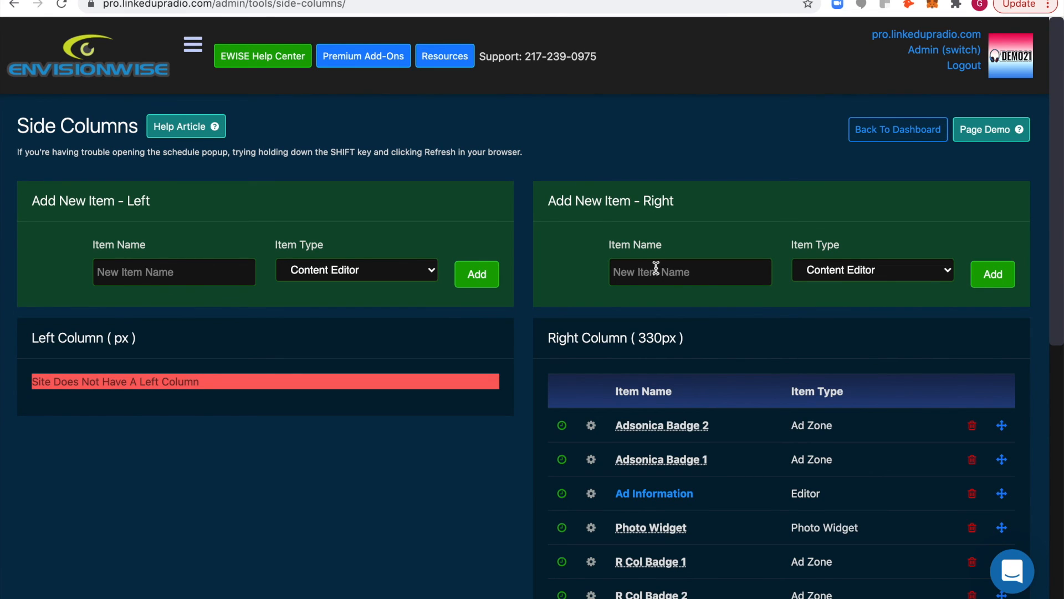
- Add a right-column item named Adsonica with the item type Adsonica to the site's side columns
click(656, 268)
click(665, 306)
click(820, 277)
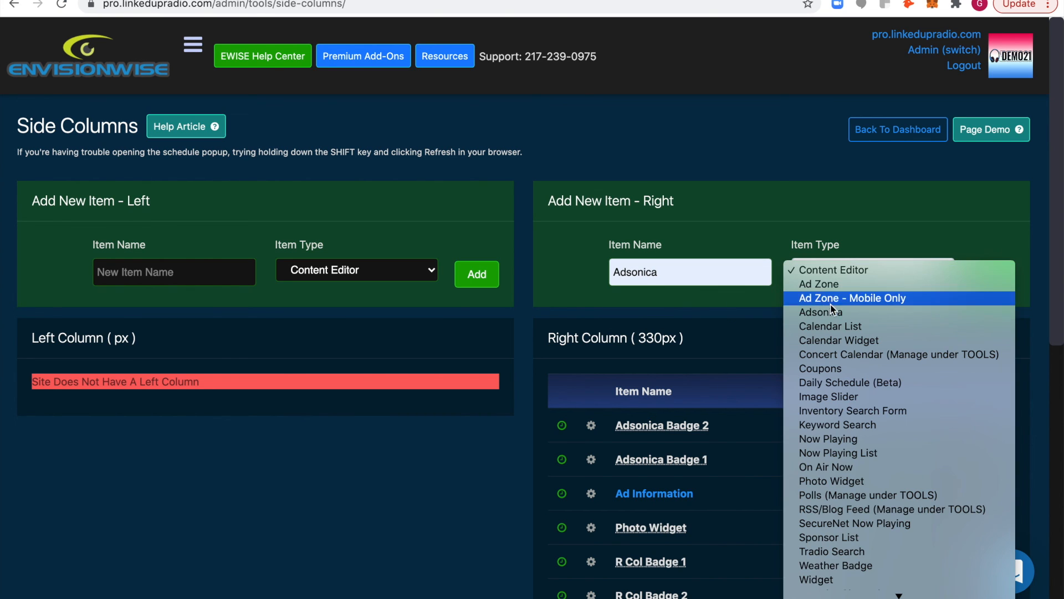
click(821, 311)
click(985, 278)
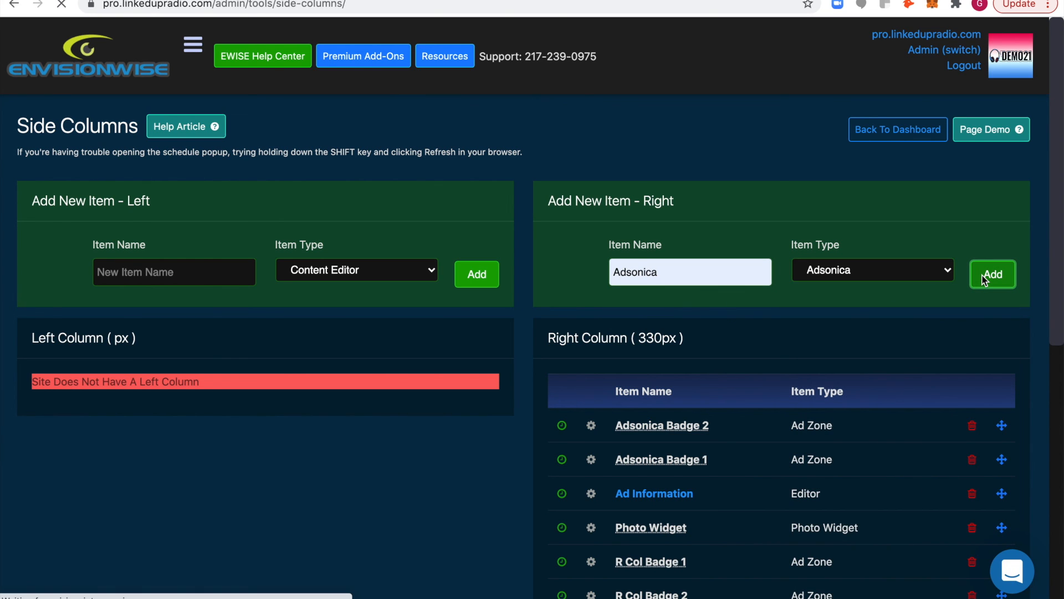
- Upload babyneedsco_adsonica_Generic.zip as the zip file of the new Adsonica right-column item and save its settings
click(591, 427)
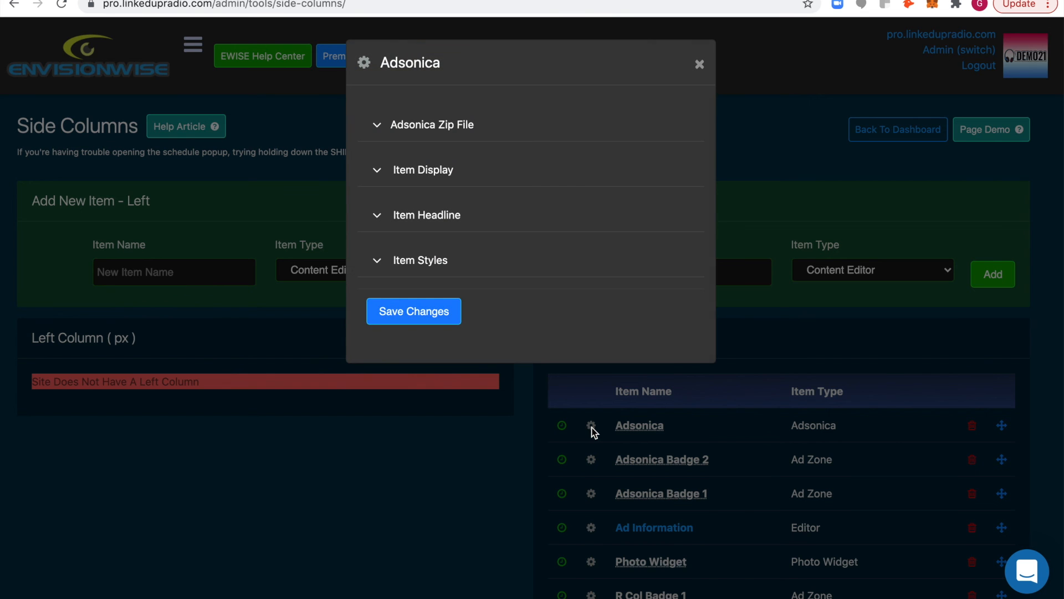
click(463, 126)
click(467, 161)
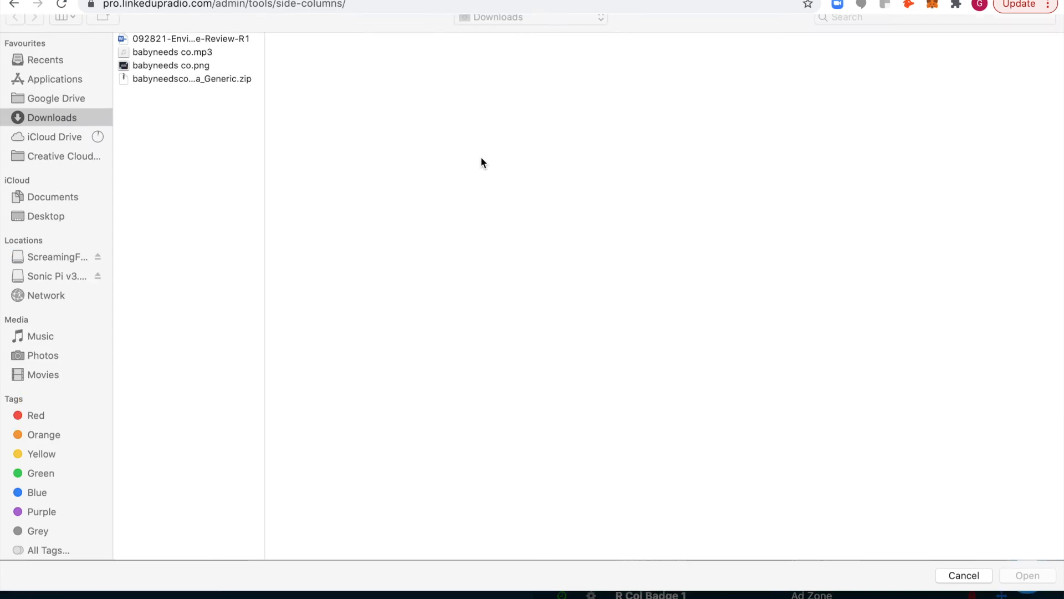
click(197, 92)
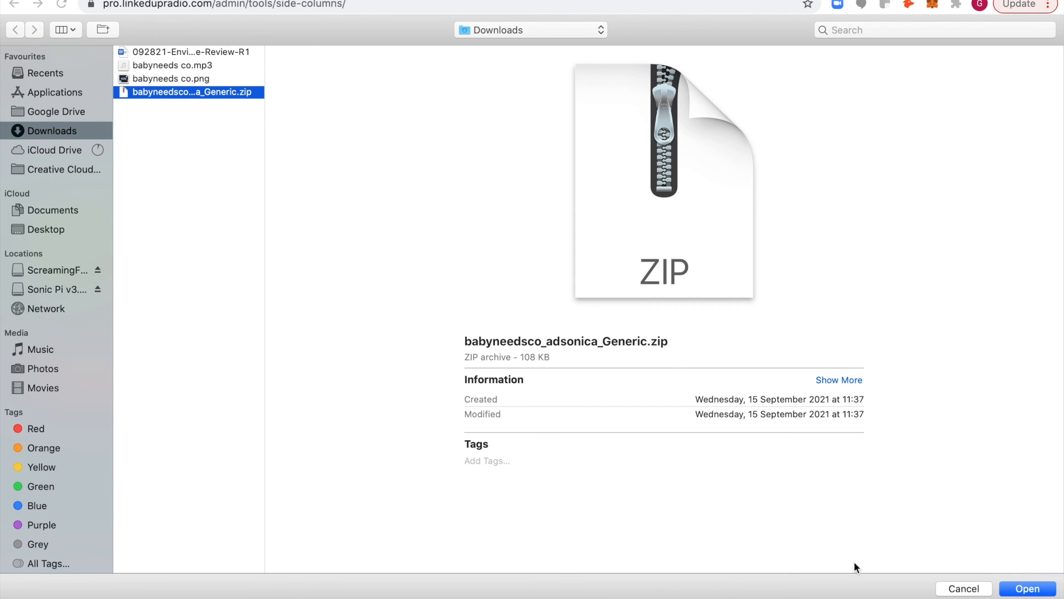
click(1045, 591)
click(436, 373)
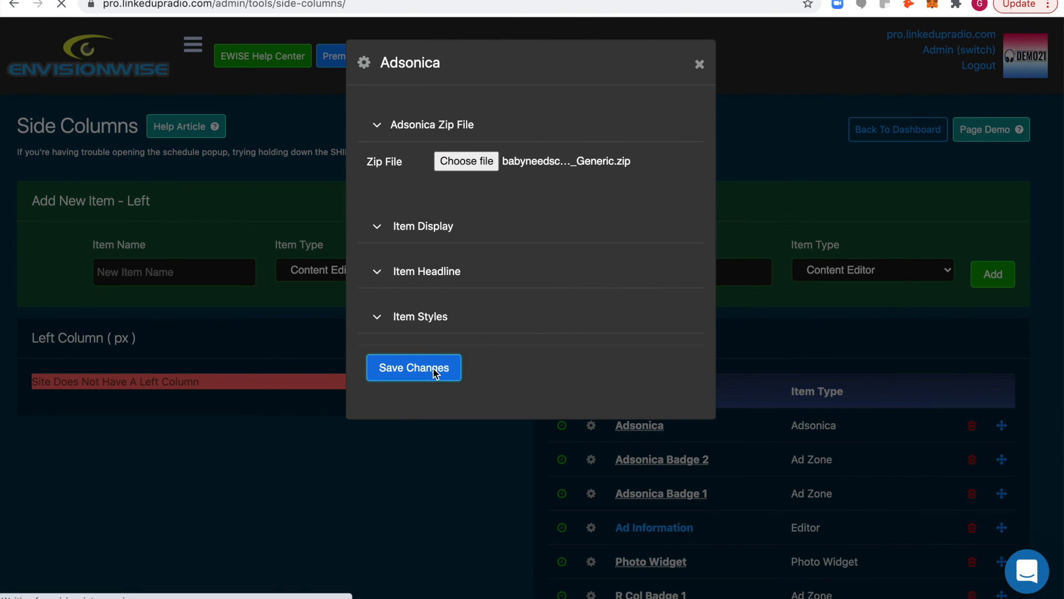